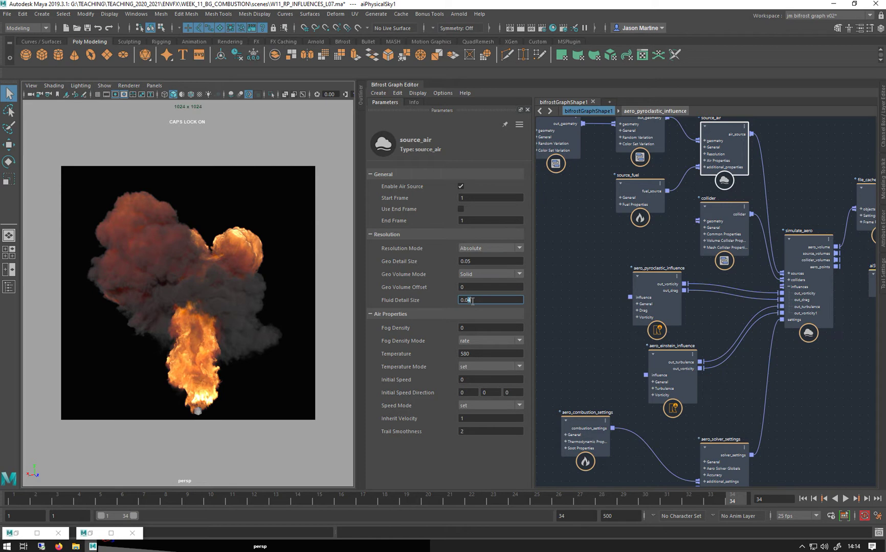
Set source_air's Fluid Detail Size to 0.08 and, with graph execution paused, its Geo Detail Size to 0.09
type("8")
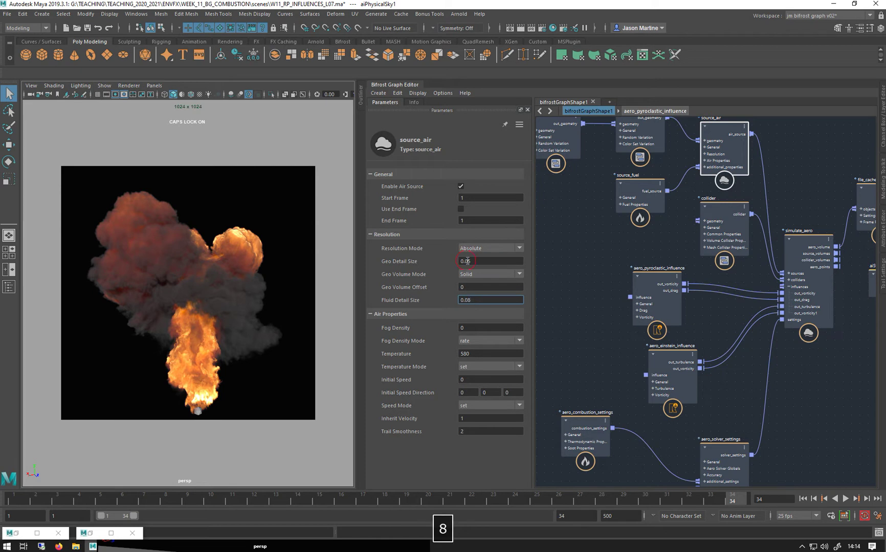
left_click(470, 261)
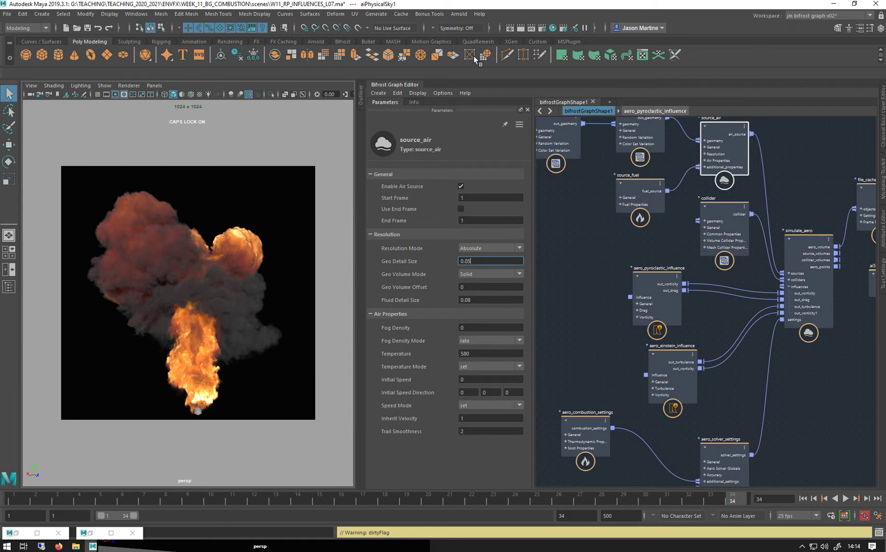
left_click(400, 90)
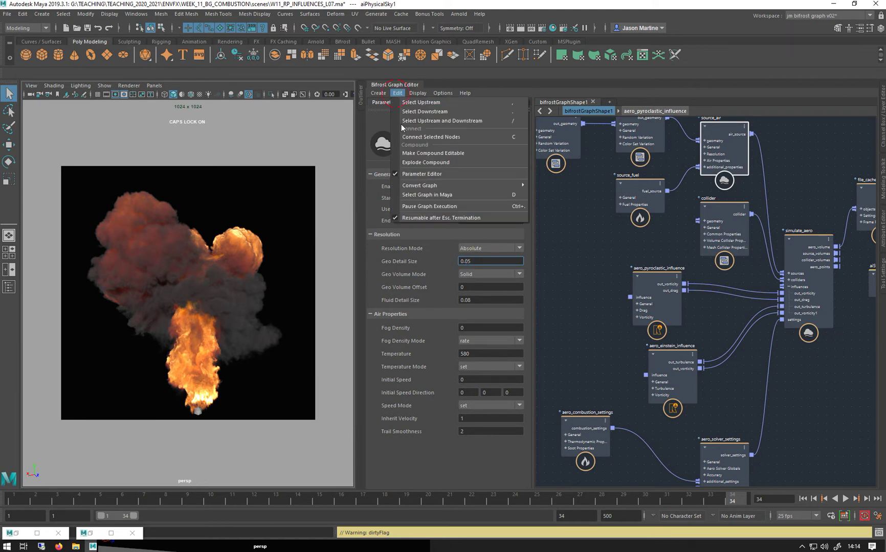
left_click(417, 205)
type("9")
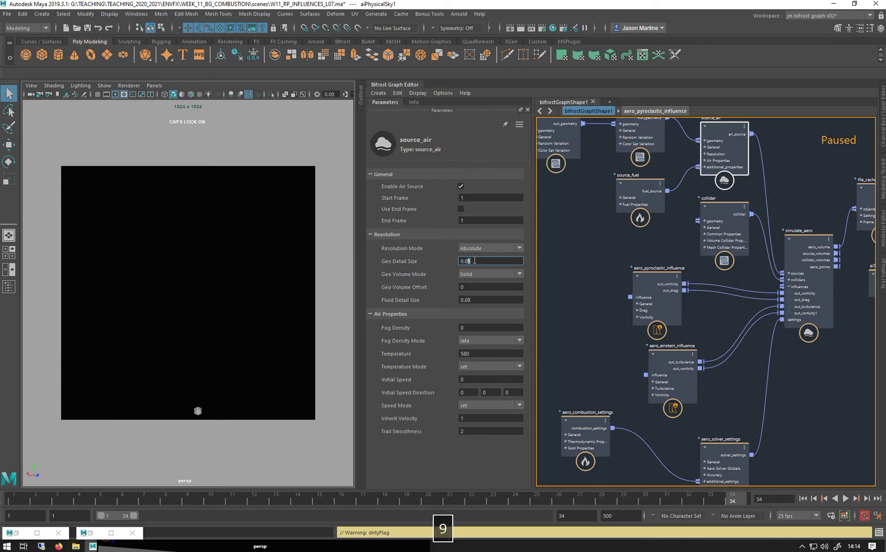
key("Return")
Change the version in the file_cache node's filename to V02, keeping the _####.bob ending
middle_click_drag(756, 201, 588, 208, "alt")
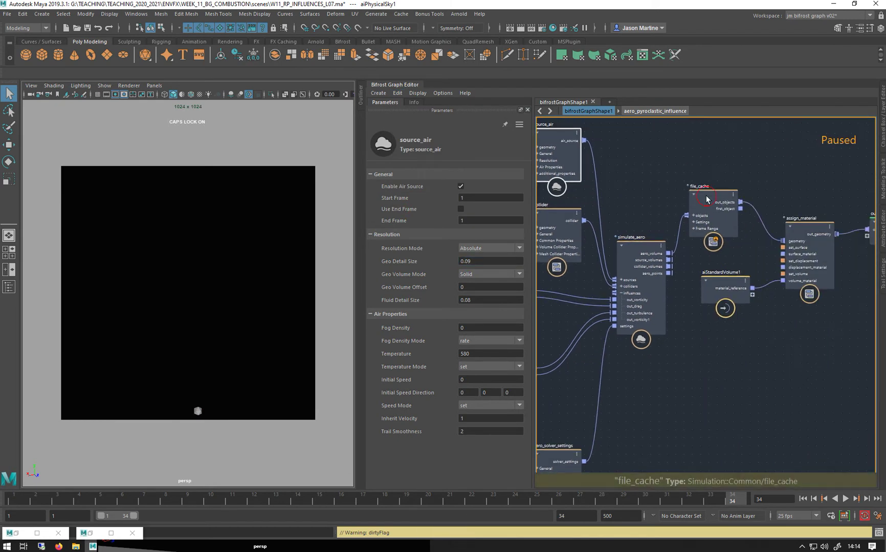
left_click(706, 199)
left_click(483, 201)
key("BackSpace")
type("2_####.bob")
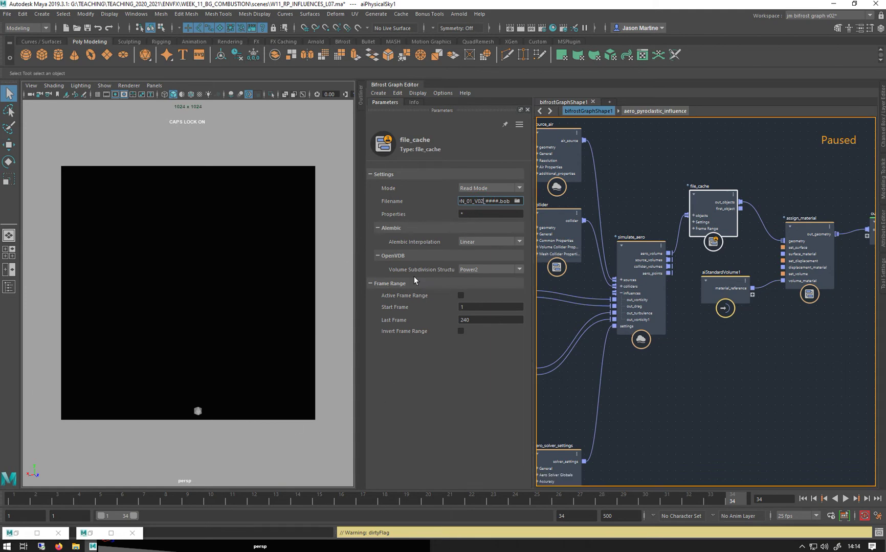
left_click(683, 157)
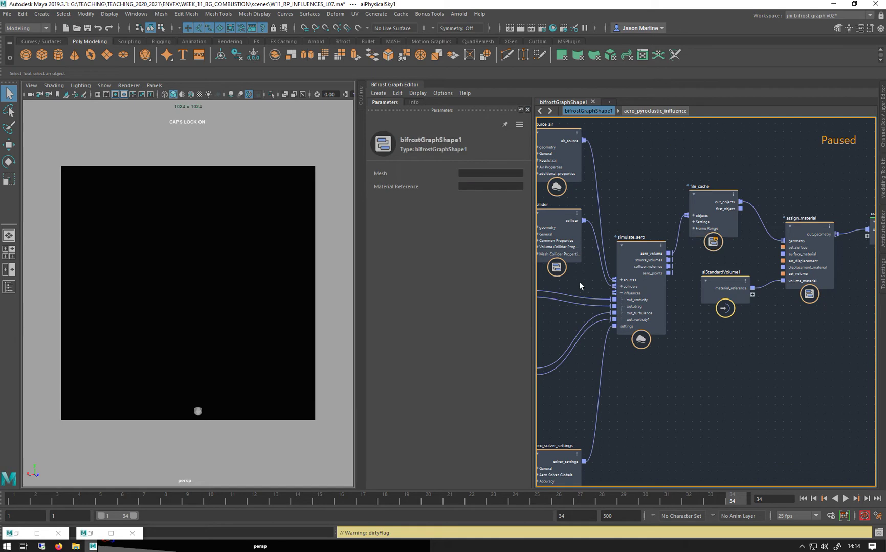
Return the timeline to frame 1 and set the file_cache node to Write Mode
middle_click_drag(643, 203, 845, 153)
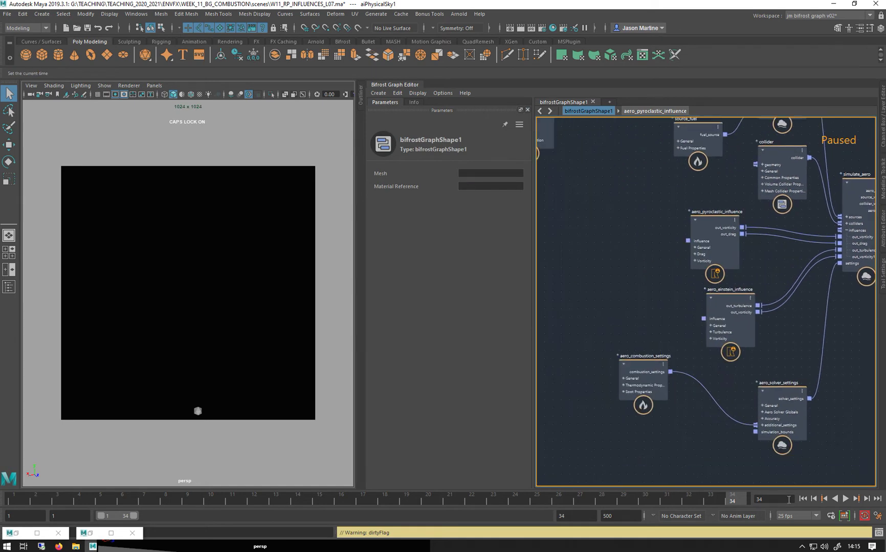
left_click(805, 499)
middle_click_drag(641, 221, 468, 218)
left_click(759, 149)
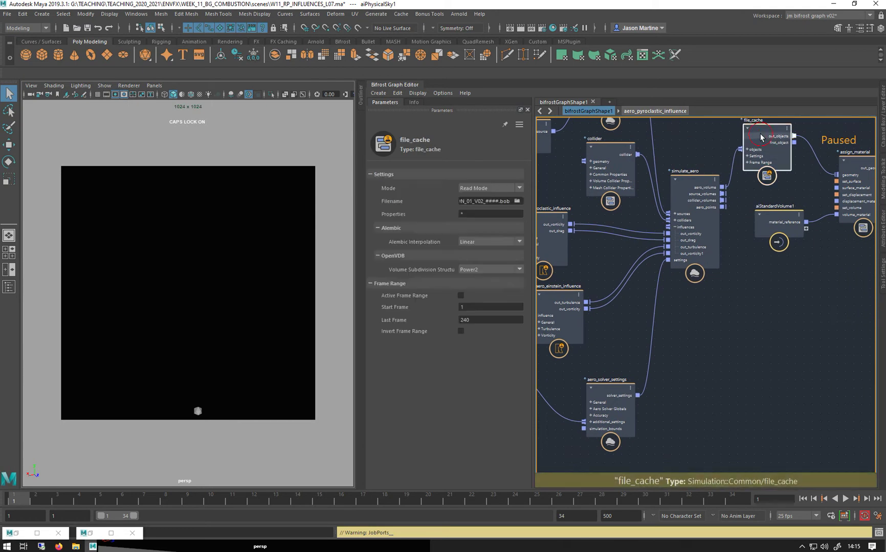
left_click(486, 189)
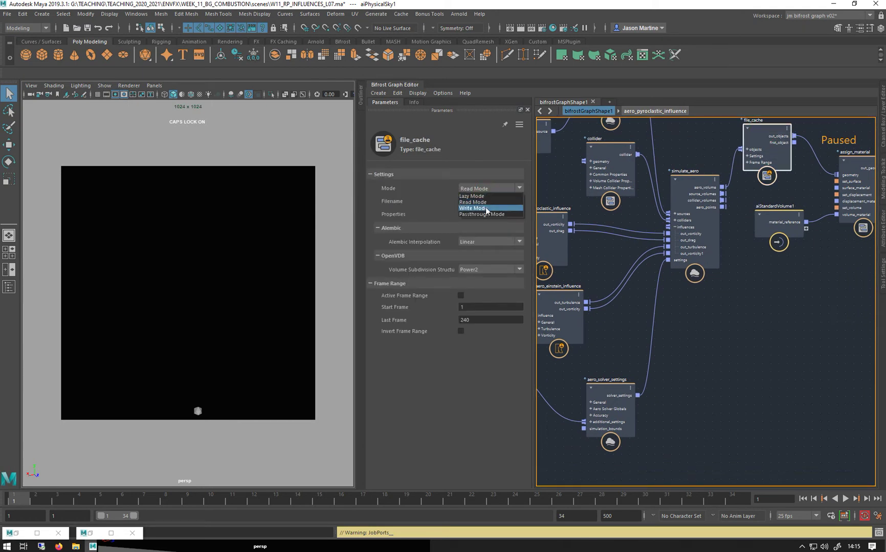
left_click(485, 208)
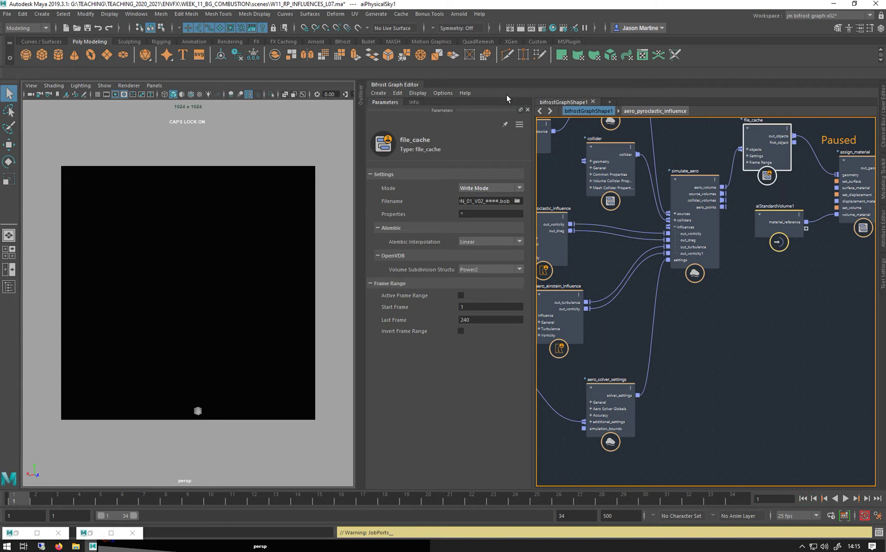
Resume graph execution and play the simulation from frame 1 to write the V02 cache
left_click(398, 93)
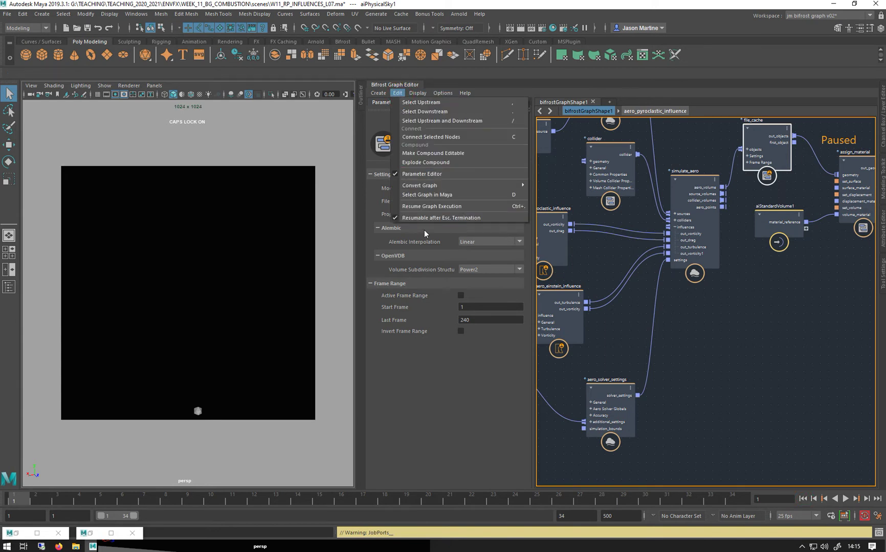
left_click(427, 207)
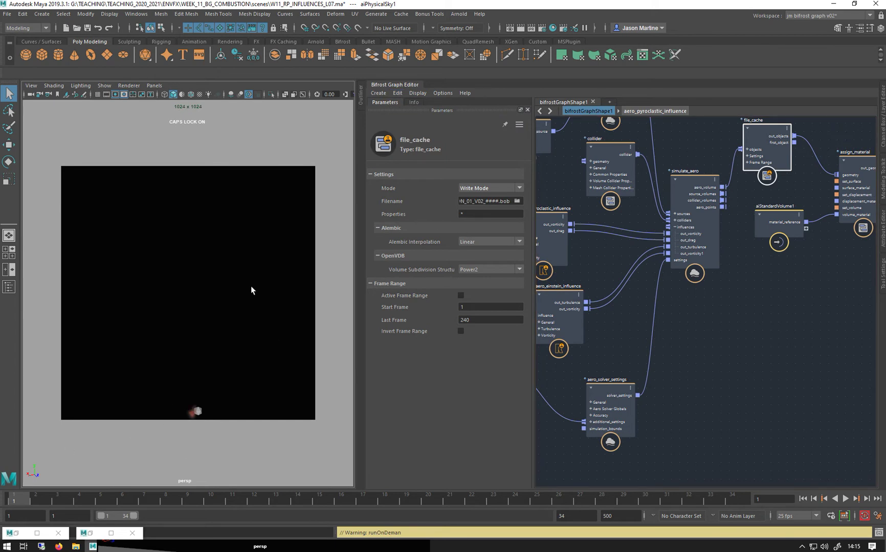
left_click(845, 499)
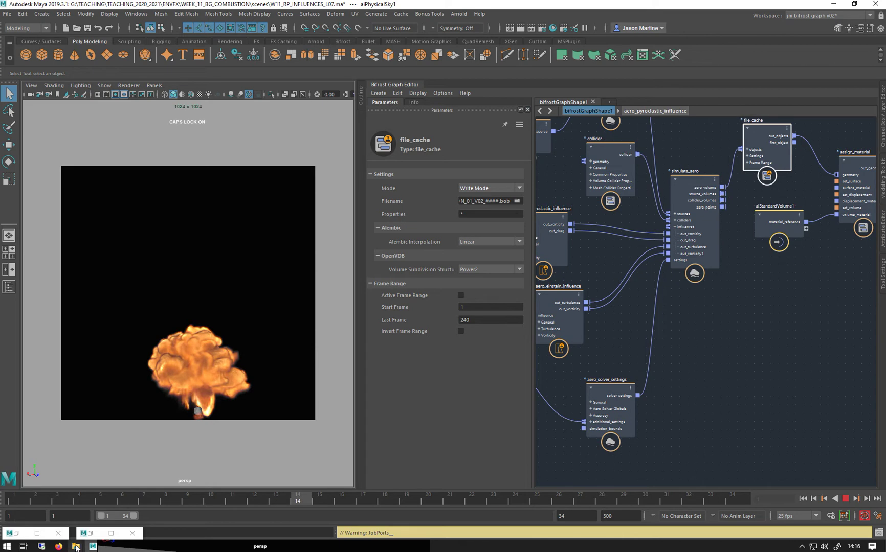
Switch to File Explorer and compare the file sizes of the V01 and V02 caches in the cache\BOB folder
mouse_move(76, 547)
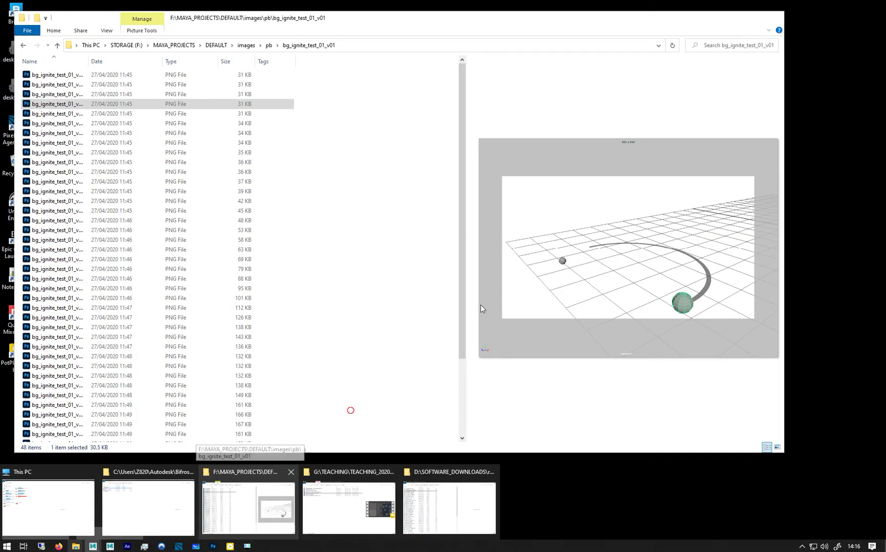
left_click(229, 473)
left_click_drag(434, 23, 885, 51)
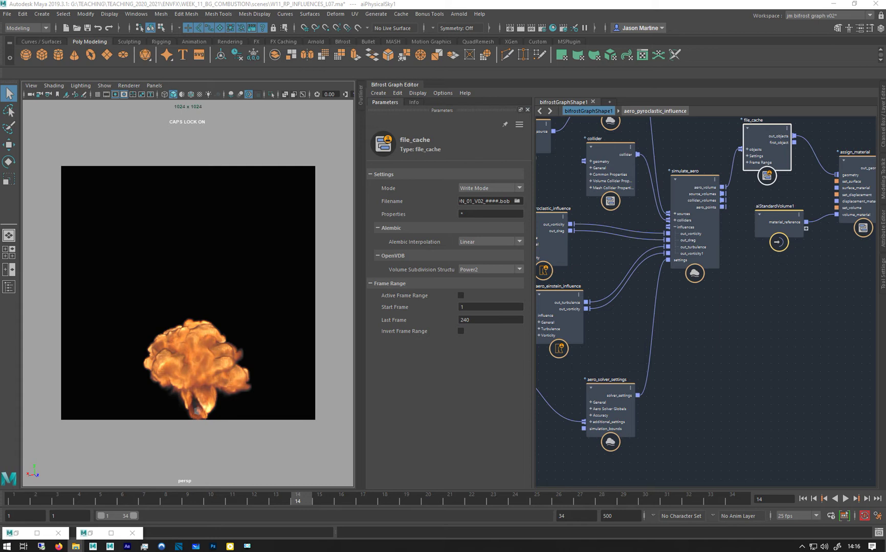
left_click_drag(885, 67, 436, 62)
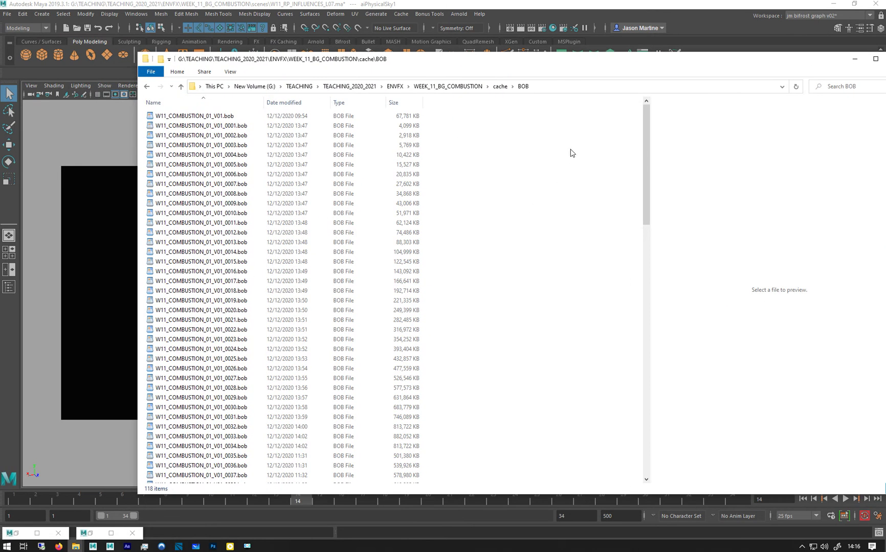
left_click_drag(643, 169, 619, 518)
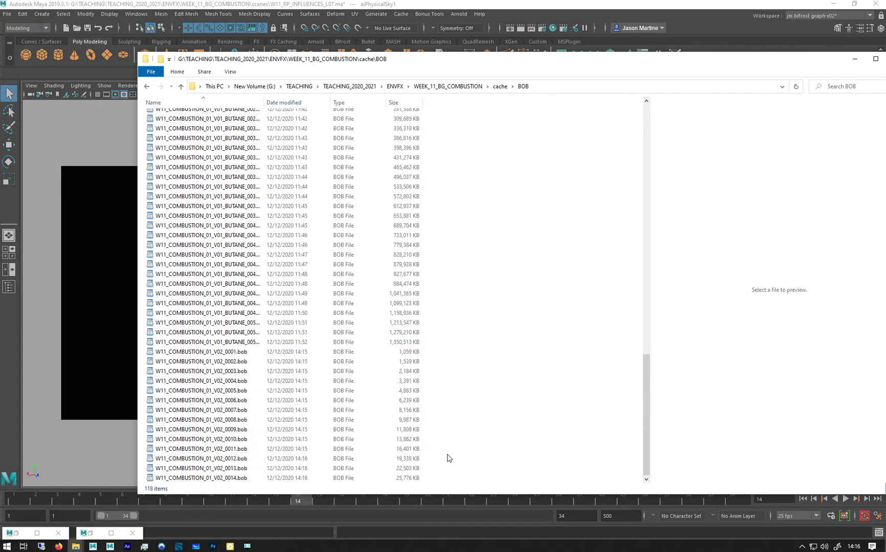
scroll(448, 457, "up", 20)
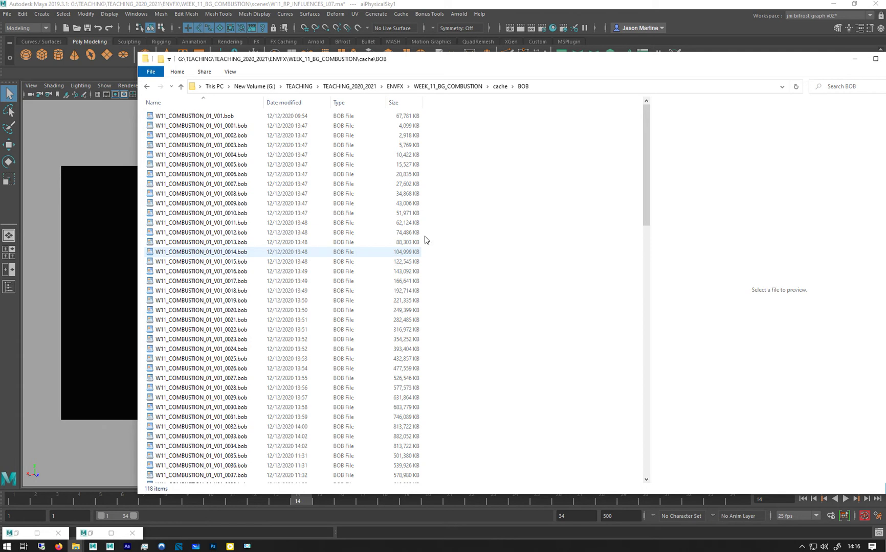
left_click_drag(550, 59, 885, 73)
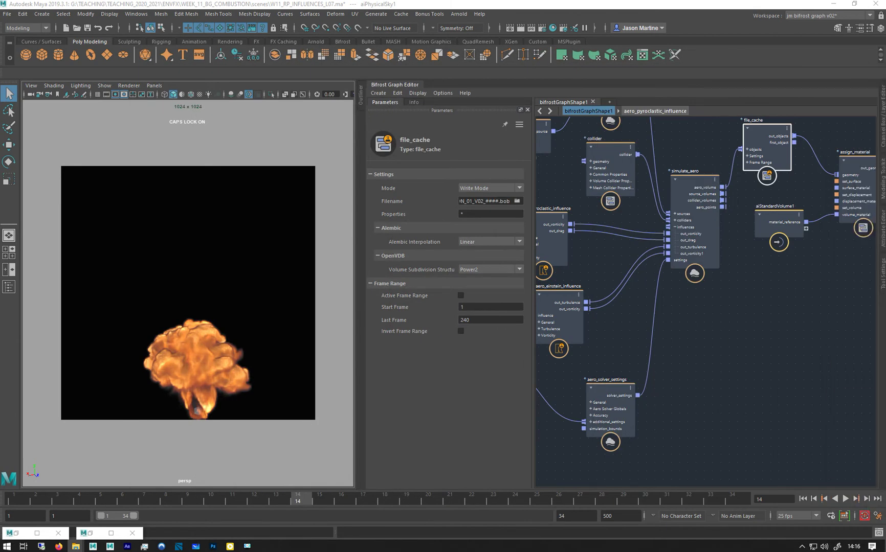
Create an aero_adaptivity_settings node on aero_solver_settings' additional_settings input and place it below aero_combustion_settings
middle_click_drag(607, 345, 678, 278)
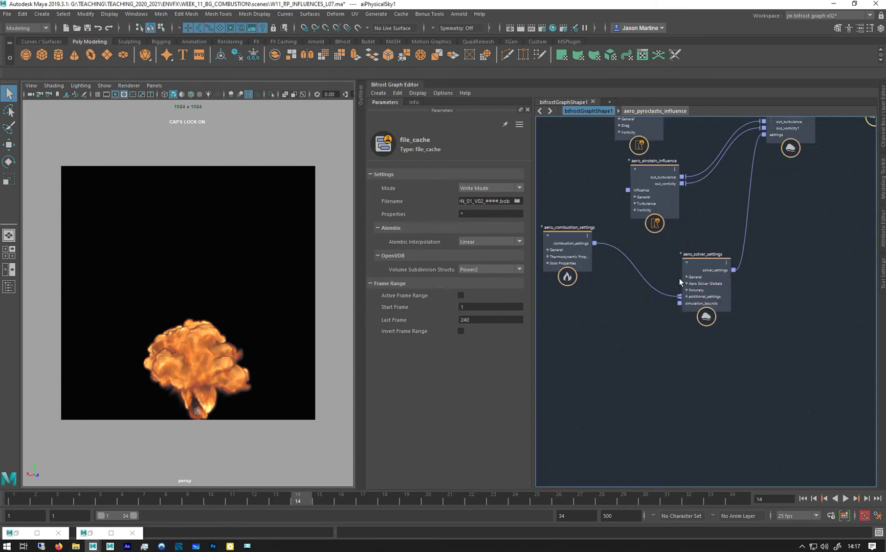
right_click(705, 298)
mouse_move(722, 328)
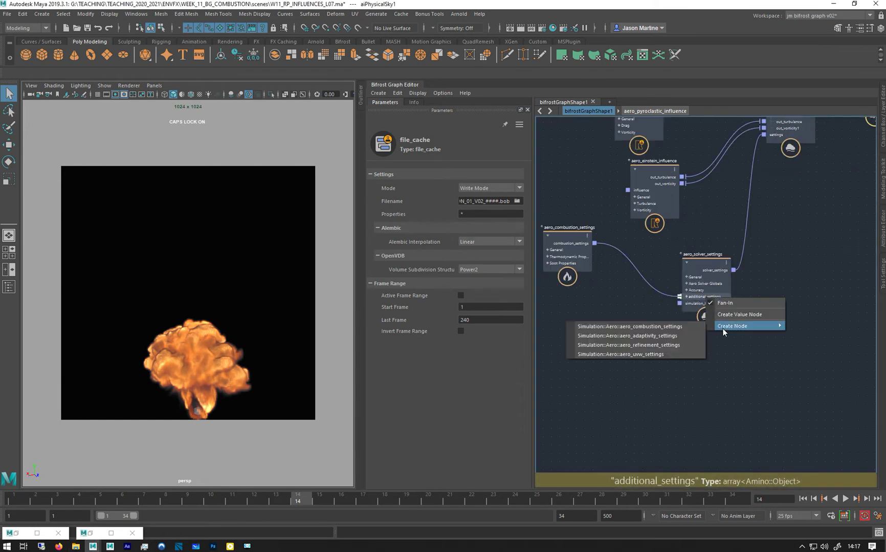
left_click(672, 336)
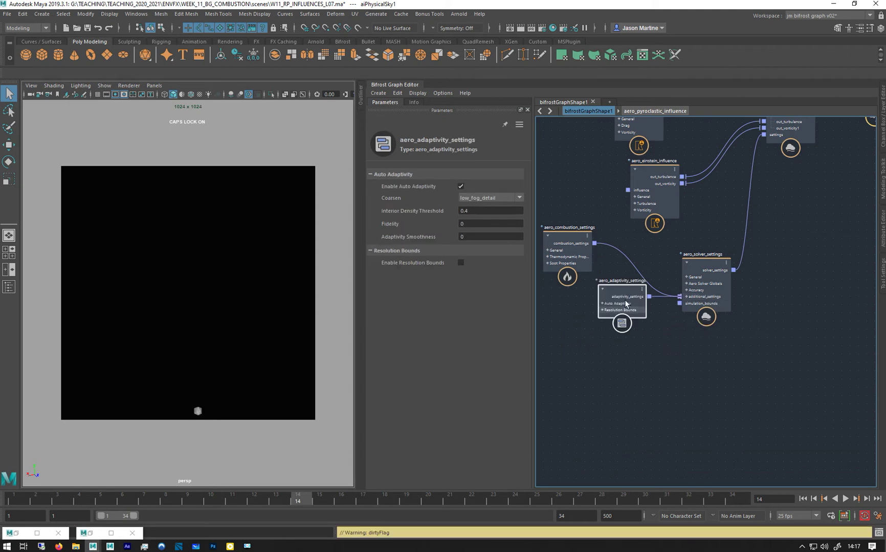
left_click_drag(624, 299, 570, 340)
scroll(630, 320, "up", 1)
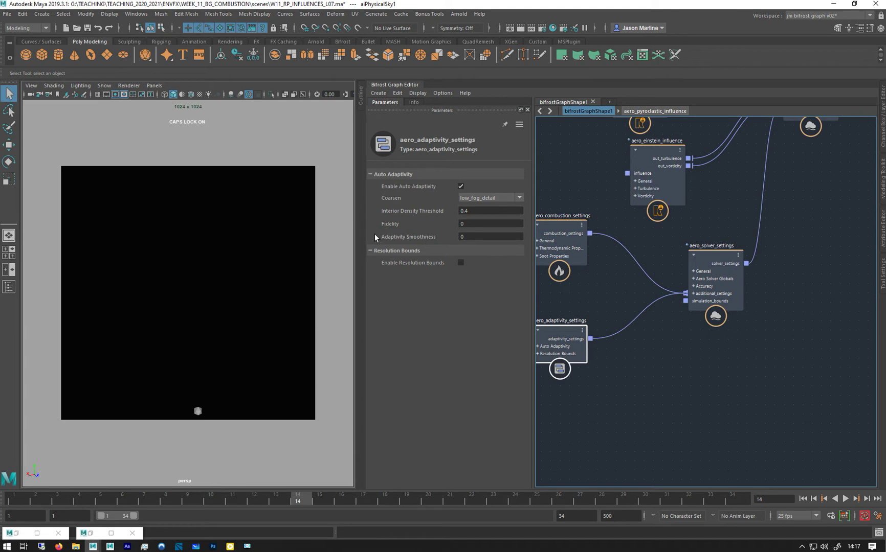
left_click(479, 211)
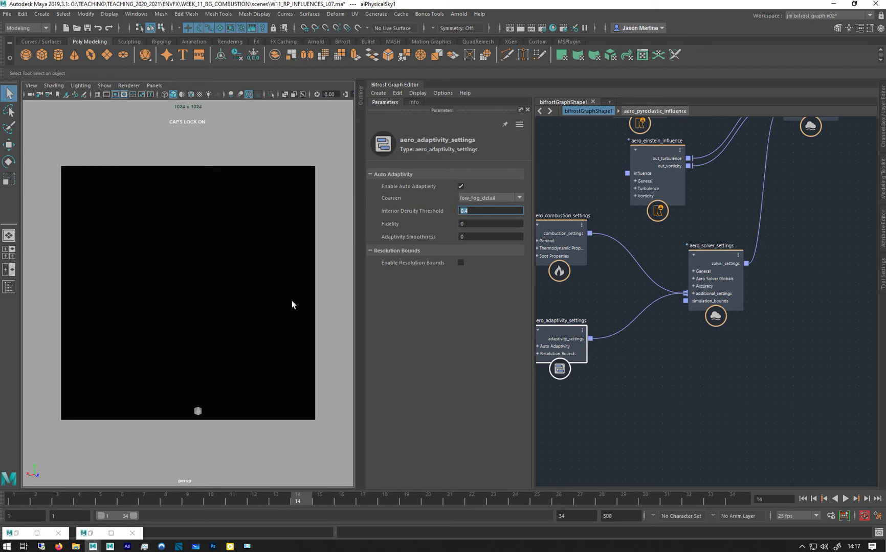
left_click(802, 499)
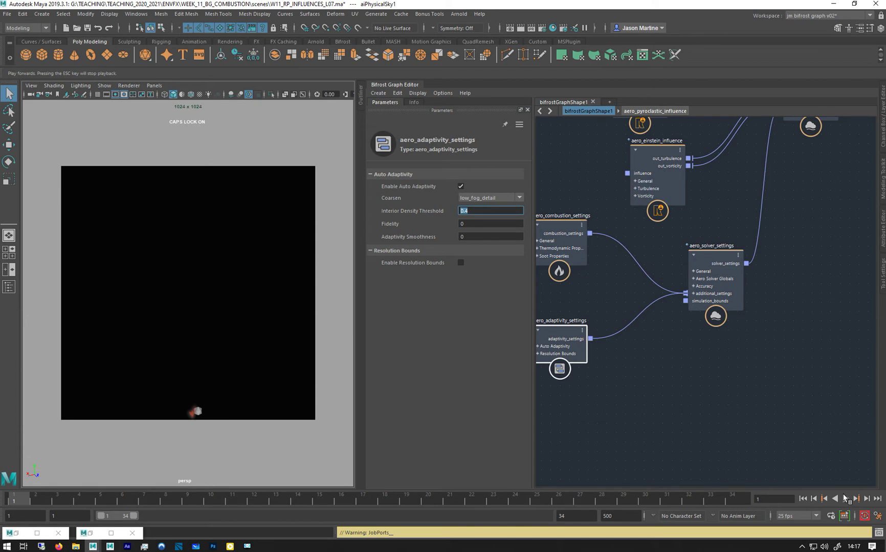
left_click(844, 498)
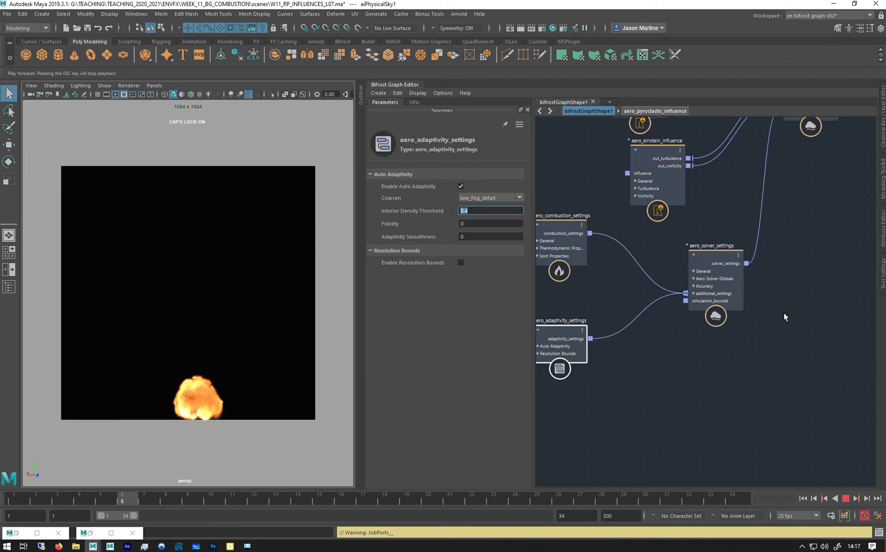
key("Escape")
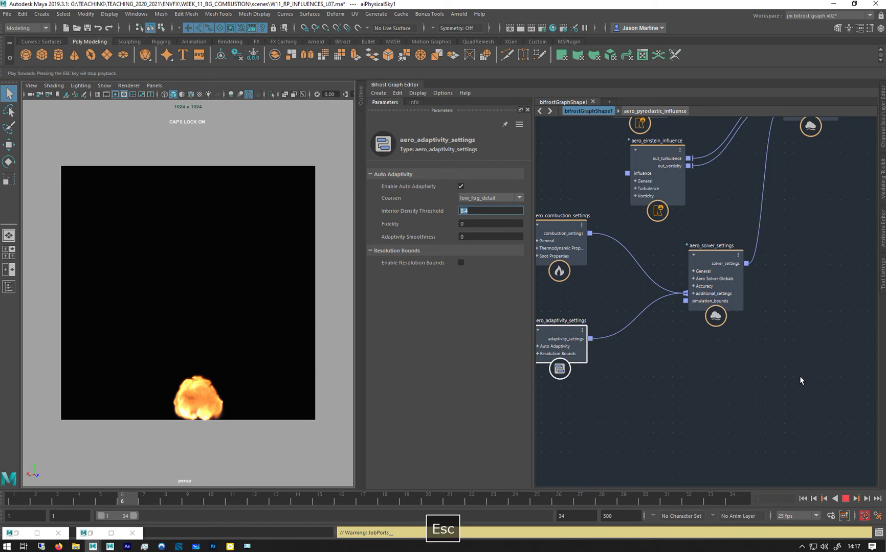
Add _ADP after V02 in the file_cache node's filename and return to the main bifrostGraphShape1 graph
middle_click_drag(731, 200, 642, 339)
middle_click_drag(623, 224, 633, 380)
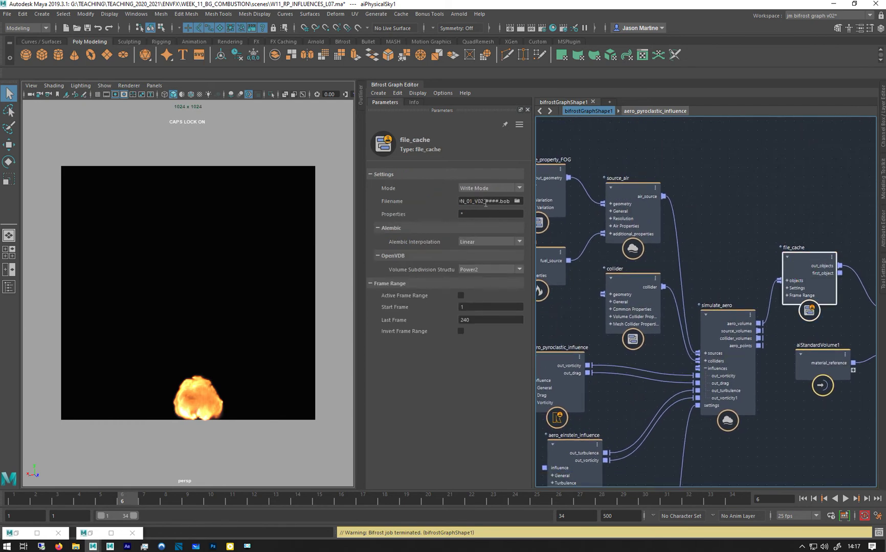
left_click(483, 201)
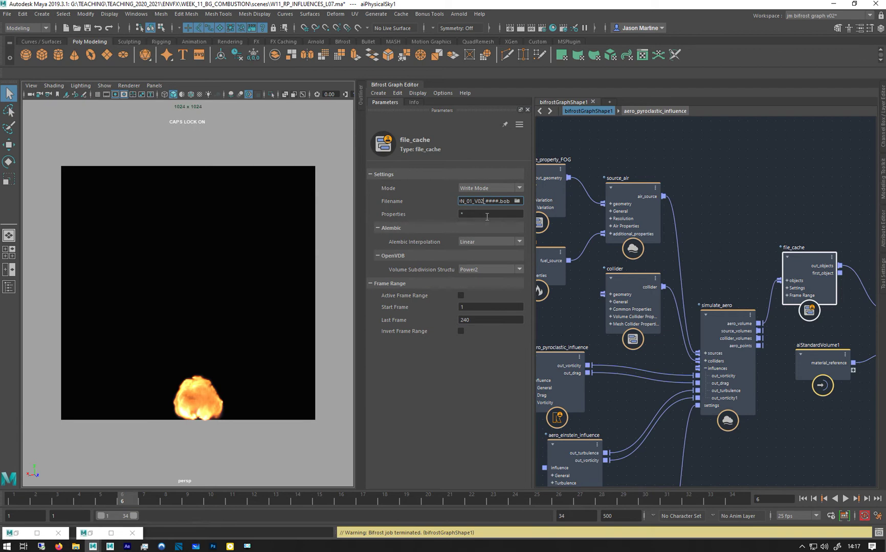
type("_A")
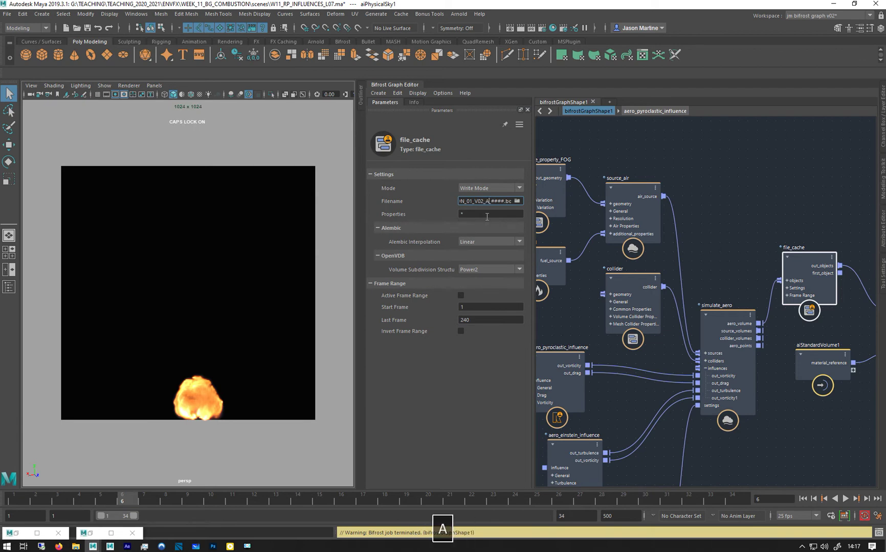
type("DP")
key("Return")
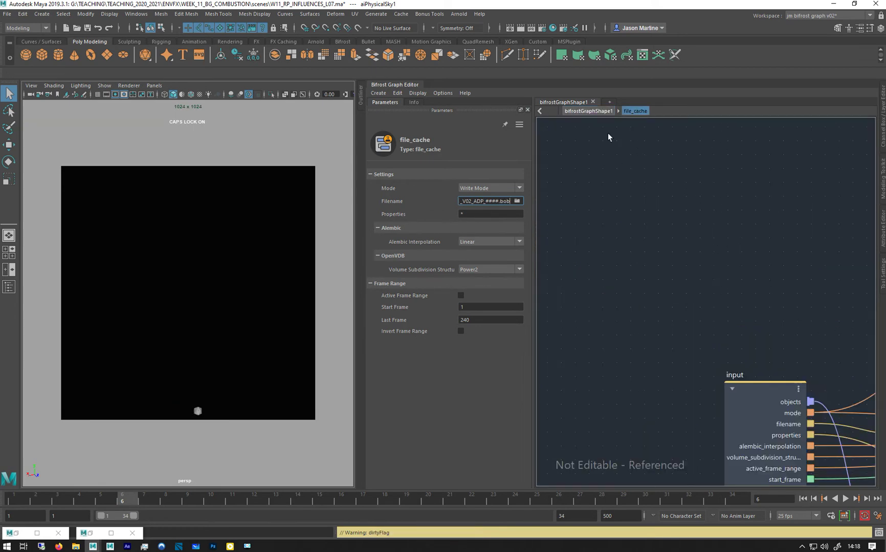
left_click(593, 110)
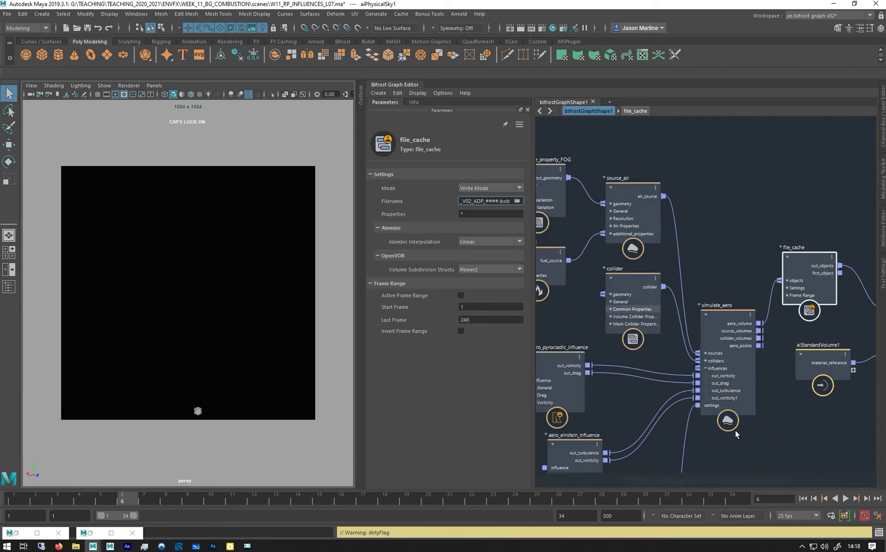
Play the simulation from frame 1 to write the V02_ADP cache, stopping at about frame 17
left_click(804, 500)
left_click(846, 500)
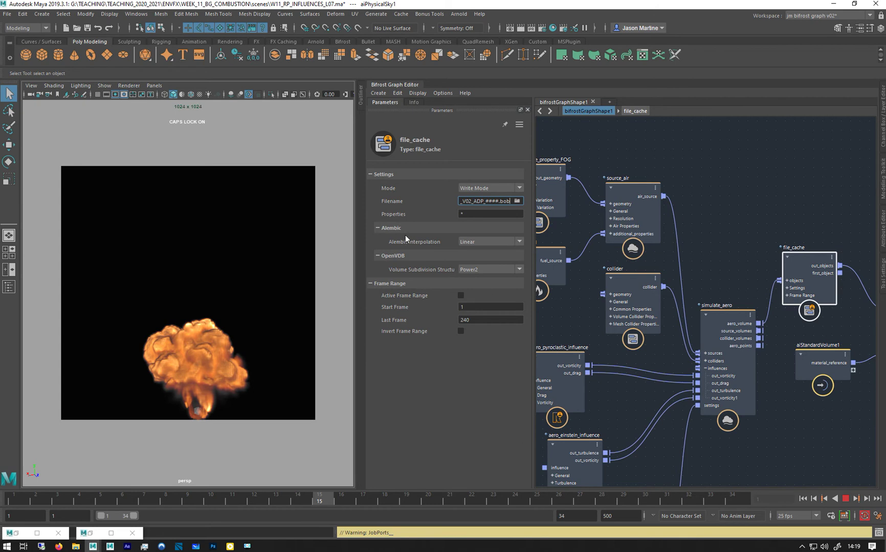
key("Escape")
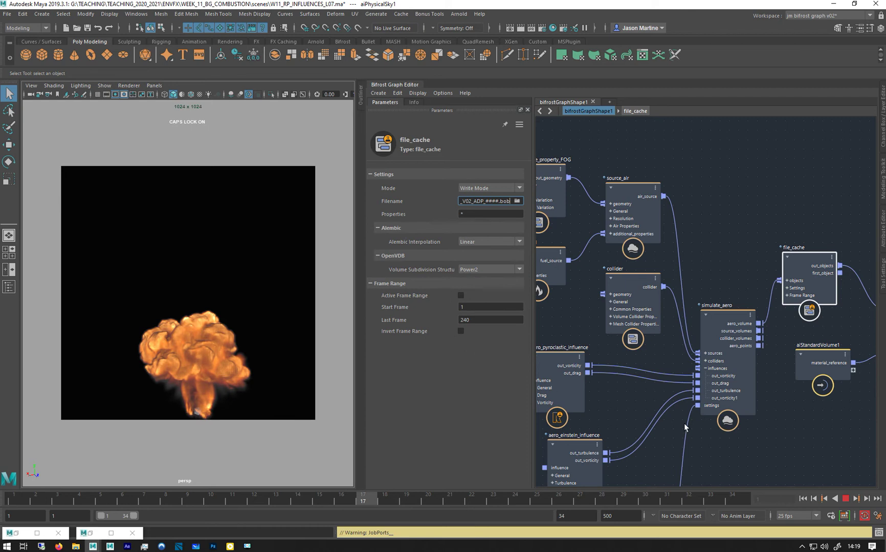
Stop the playback at frame 17 and switch the file_cache node to Read Mode
left_click(709, 441)
key("Escape")
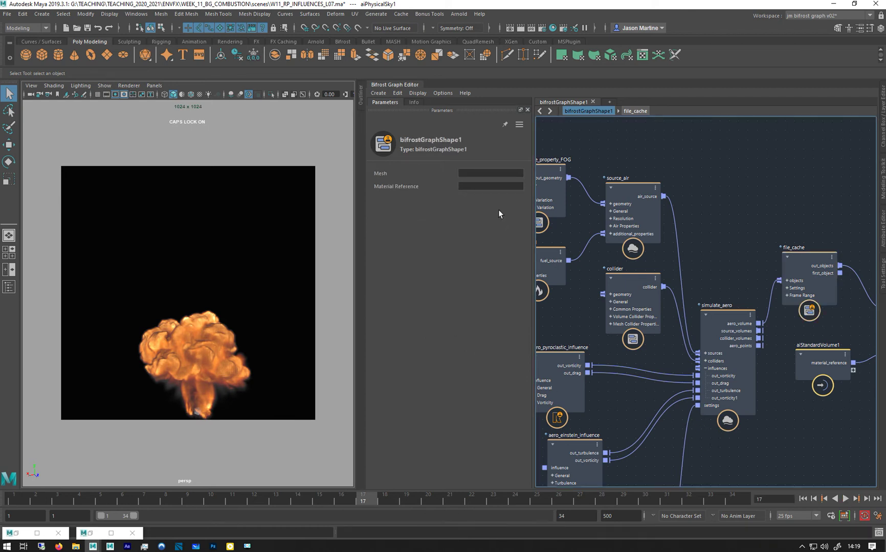
left_click(801, 257)
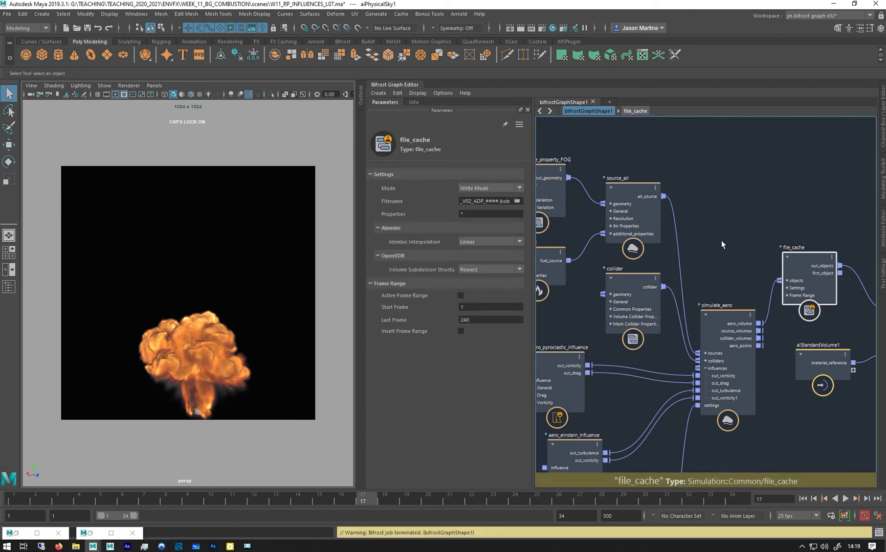
left_click(473, 187)
left_click(471, 202)
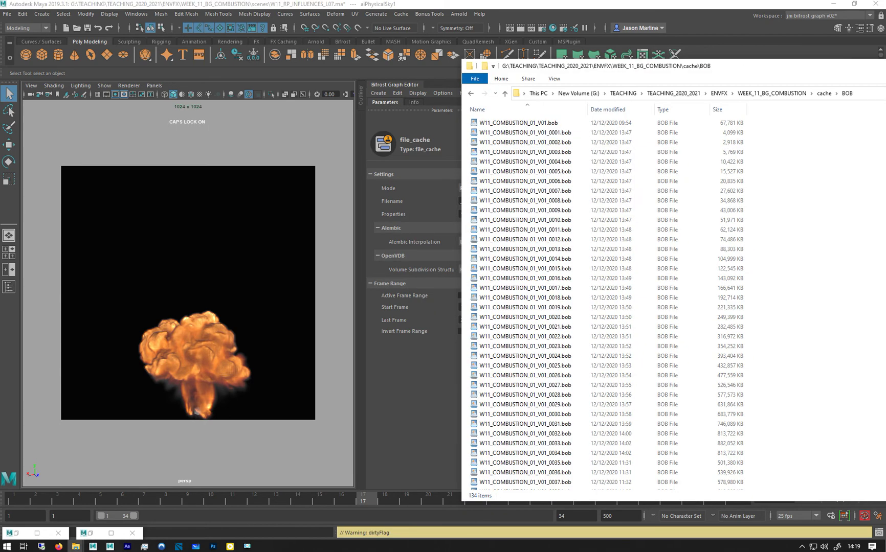
Compare the V02 and V02_ADP cache file sizes in File Explorer's cache\BOB folder, then return to Maya and close Render Settings
left_click_drag(885, 71, 562, 45)
scroll(432, 193, "down", 20)
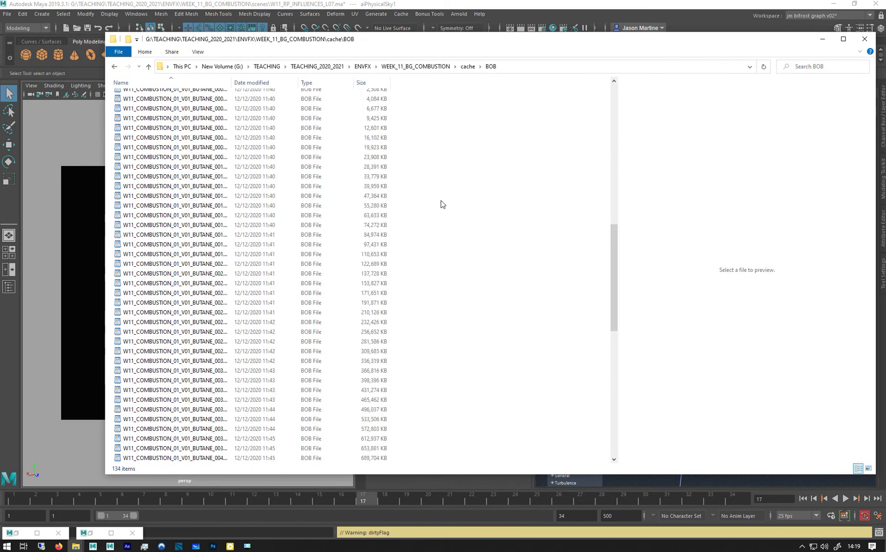
scroll(442, 207, "down", 4)
left_click(368, 449)
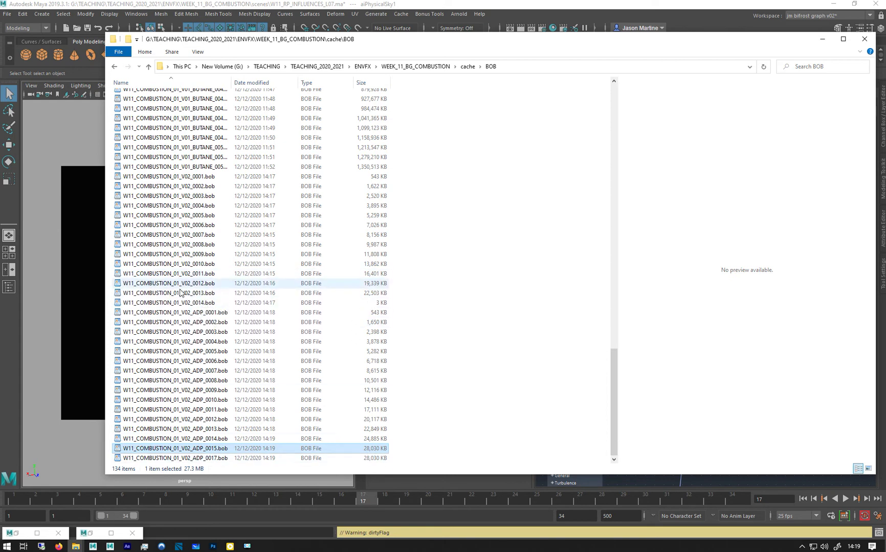
left_click(186, 451)
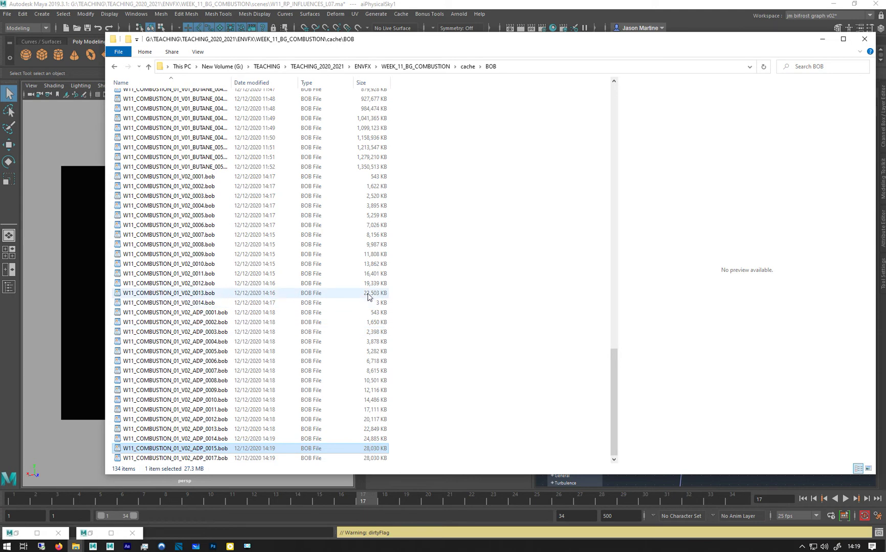
left_click(377, 431)
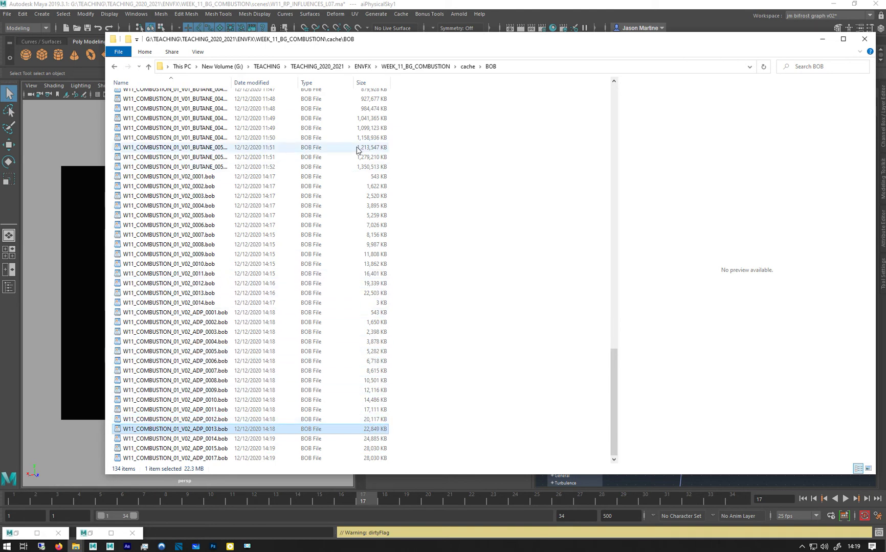
left_click(111, 533)
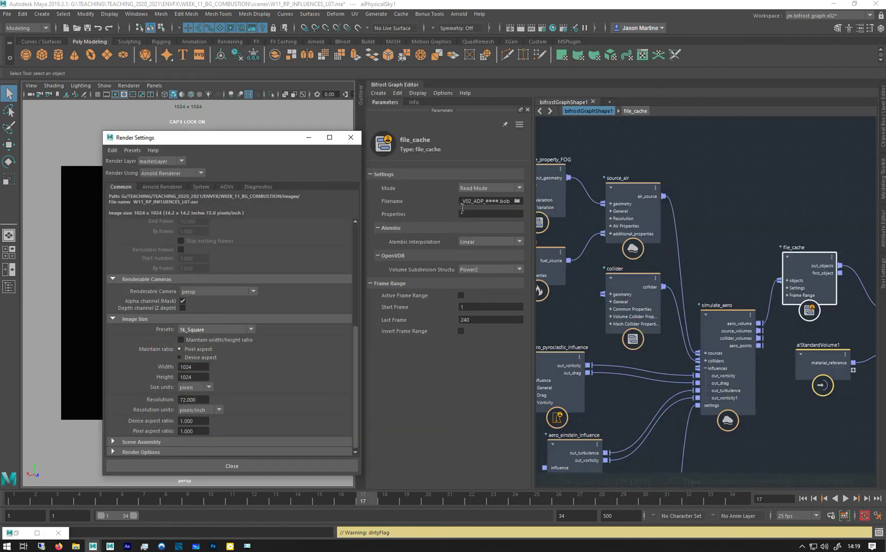
left_click(350, 137)
Examine the Interior Density Threshold and the Coarsen options of the aero_adaptivity_settings node
middle_click_drag(548, 436, 683, 294)
middle_click_drag(625, 339, 659, 195)
left_click(637, 342)
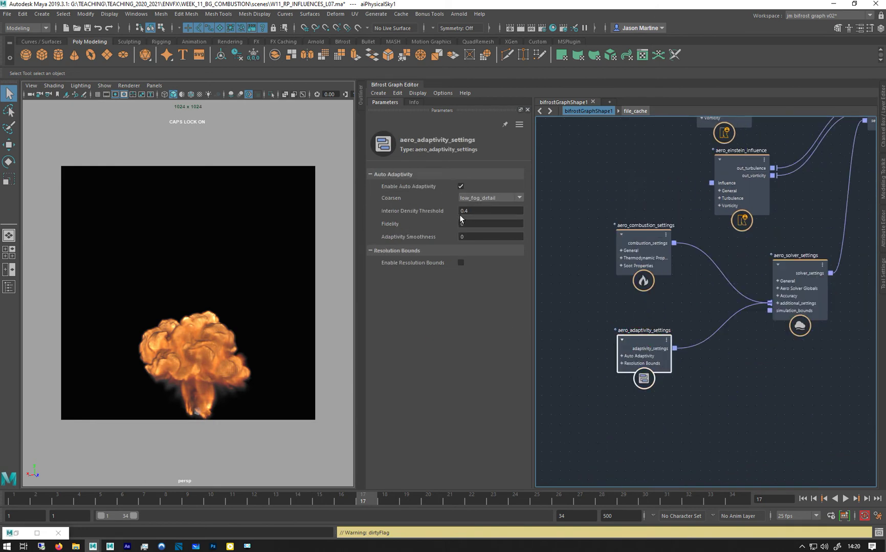
double_click(466, 212)
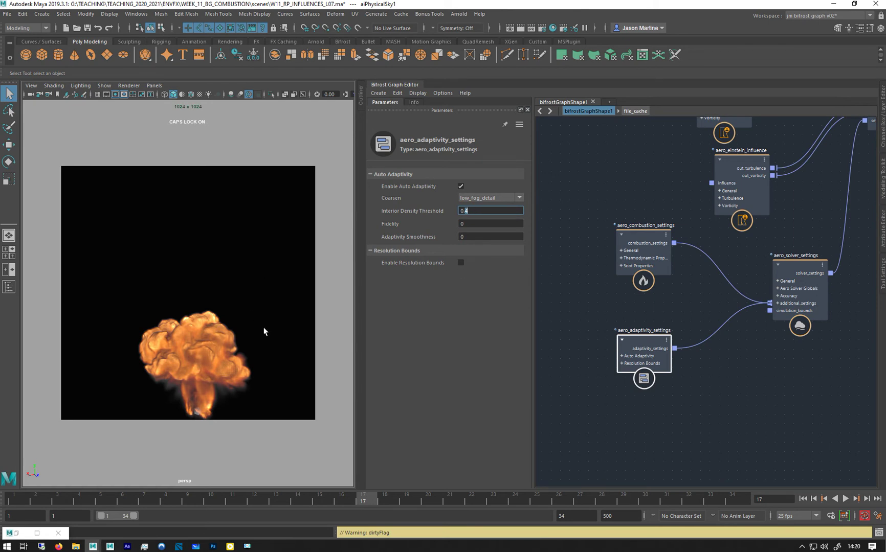
left_click(476, 197)
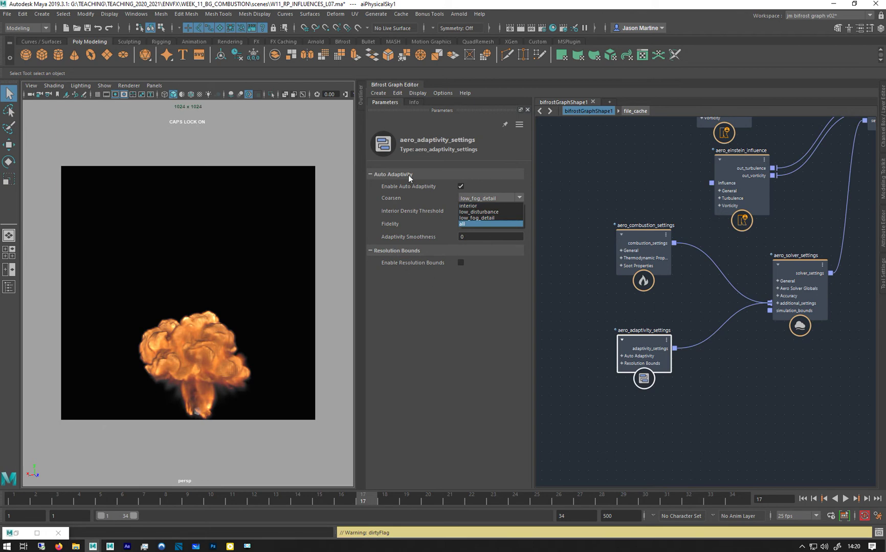
left_click(414, 213)
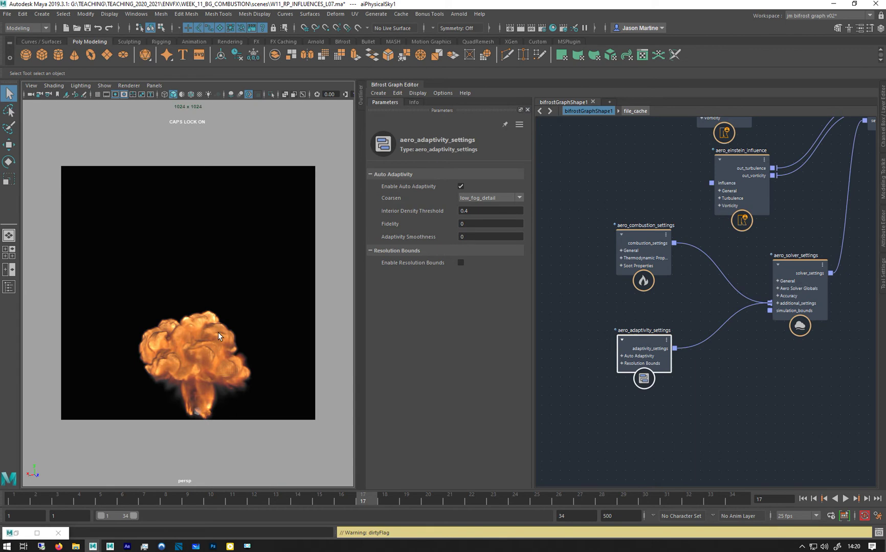
Read the aero_adaptivity_settings documentation on auto adaptivity and coarsening criteria, and return to the node's parameters
left_click(417, 102)
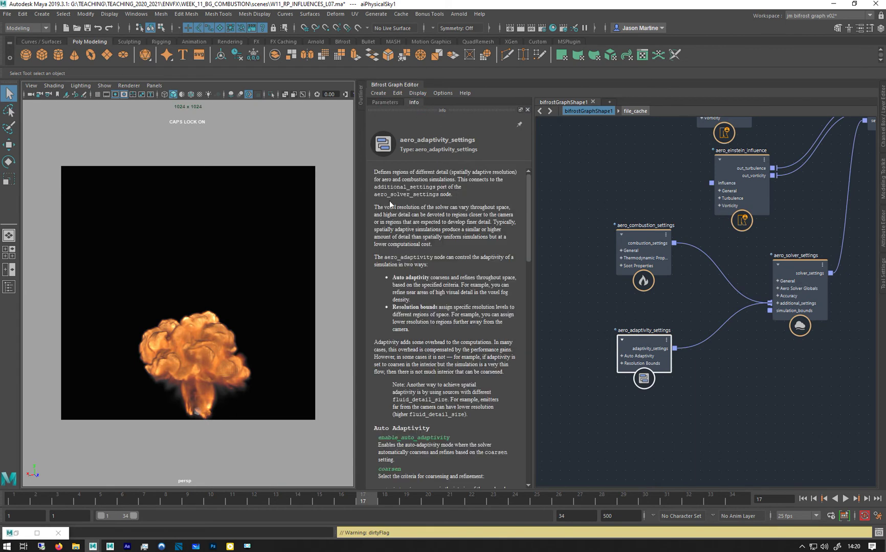
scroll(422, 246, "down", 3)
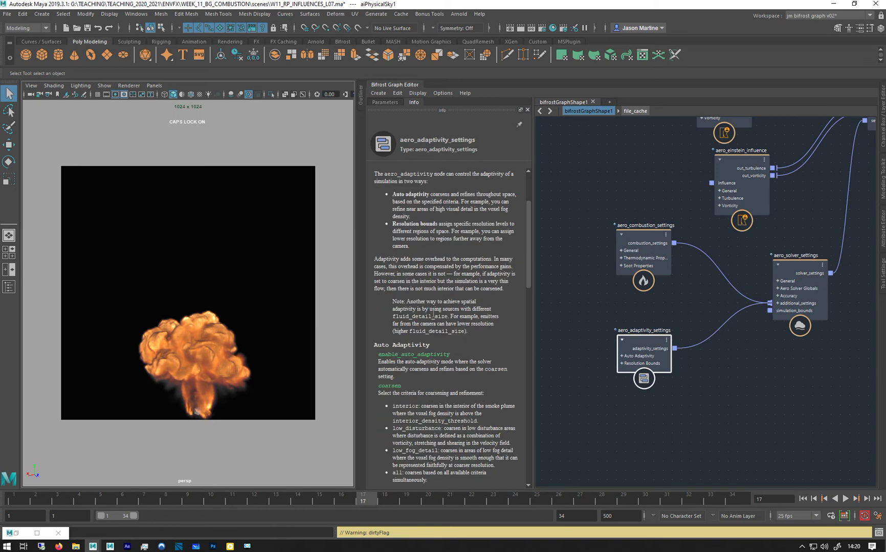
scroll(433, 313, "down", 5)
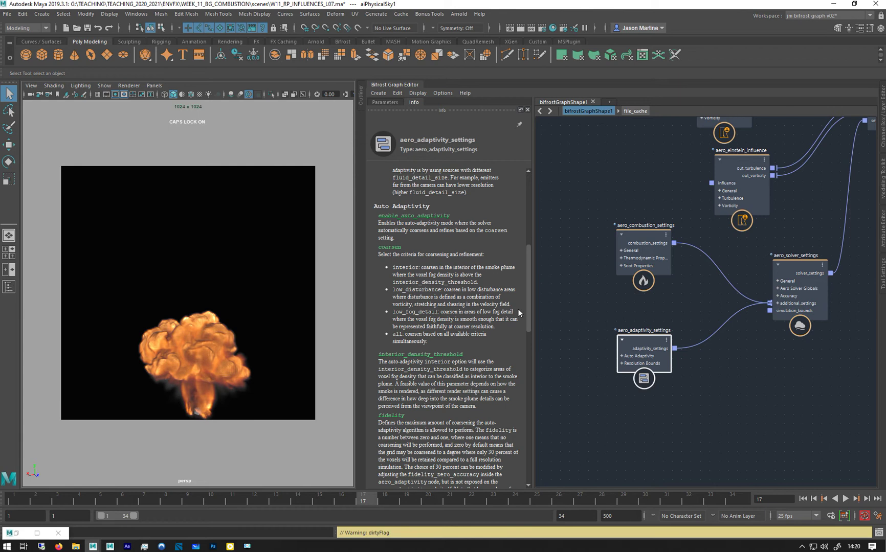
scroll(474, 304, "up", 8)
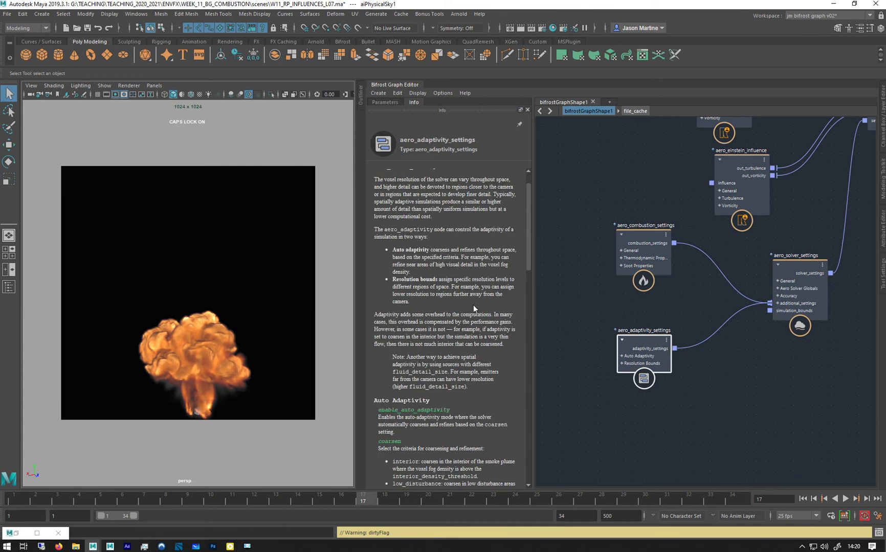
left_click(386, 102)
Create an aero_refinement_settings node on aero_solver_settings' additional_settings input and disable Enable Auto Adaptivity on the repositioned aero_adaptivity_settings node
left_click_drag(644, 341, 603, 310)
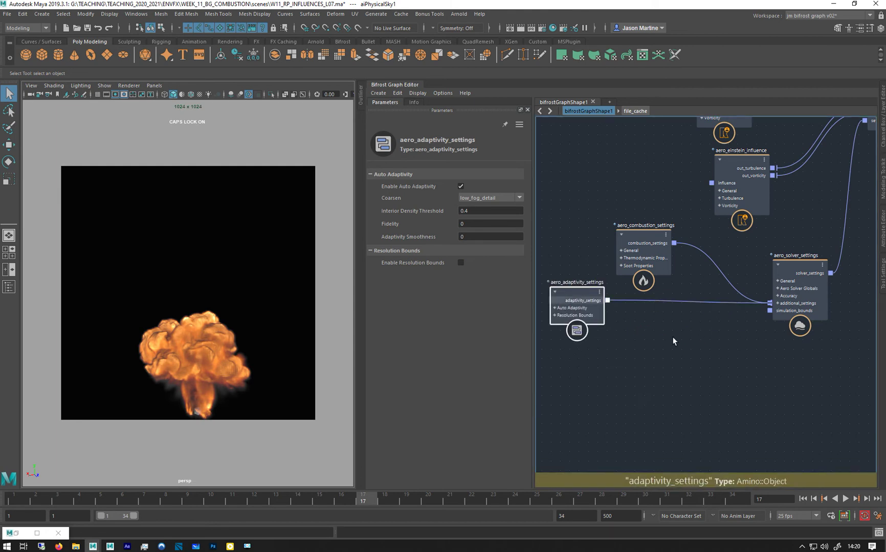
right_click(769, 304)
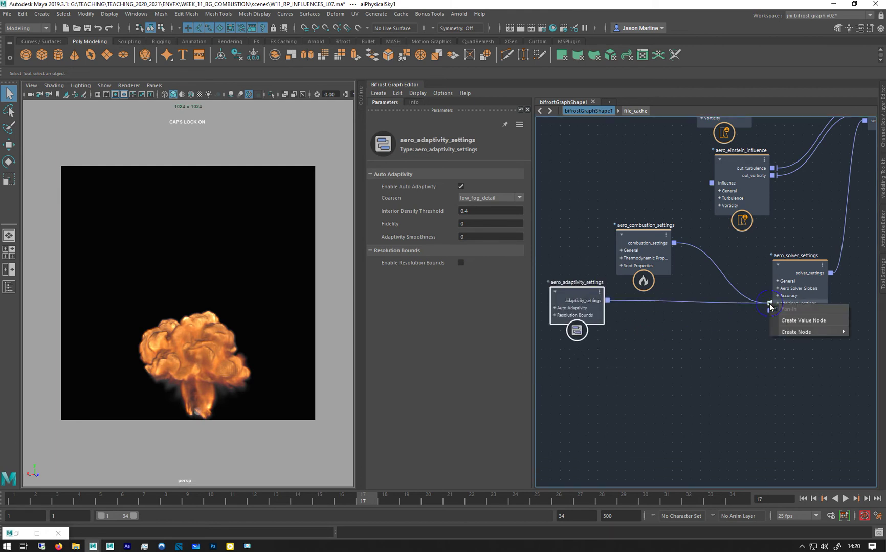
mouse_move(798, 333)
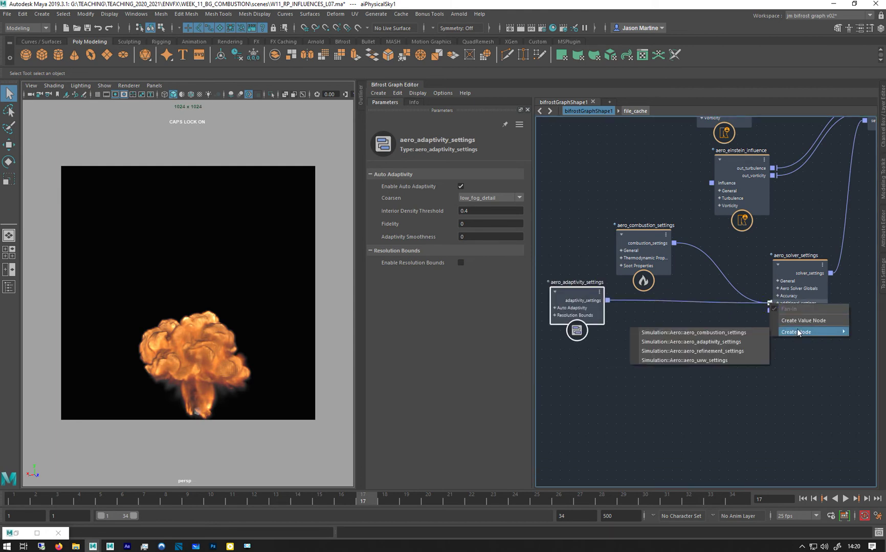
left_click(704, 352)
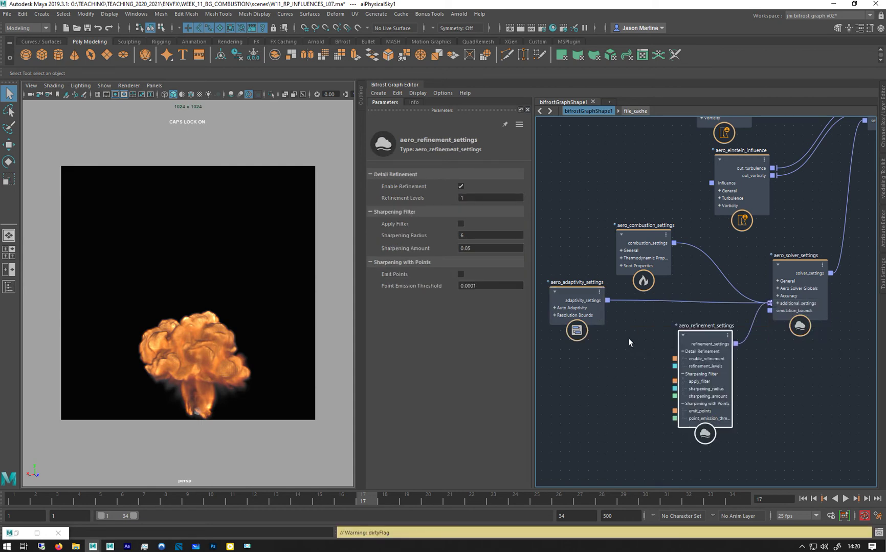
left_click(555, 300)
left_click(461, 187)
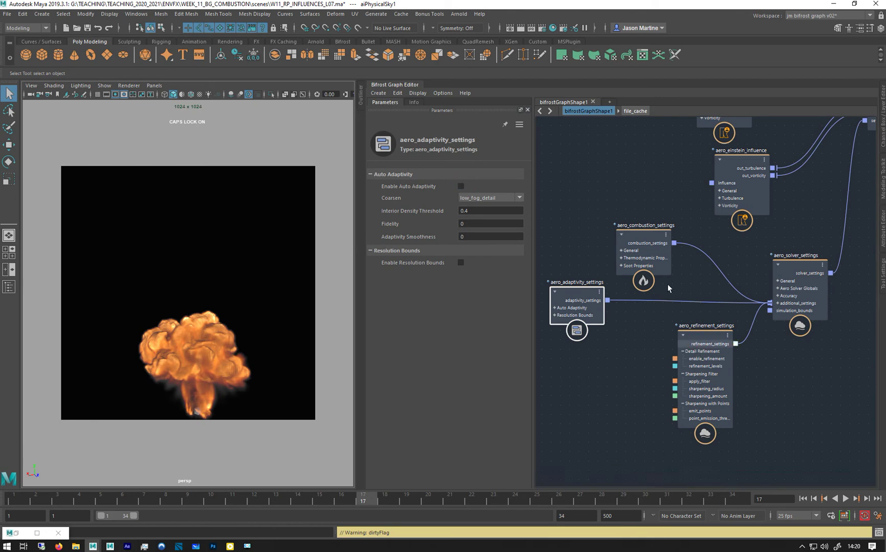
Review the aero_refinement_settings parameters and read the node's documentation on refinement and refinement levels
left_click(688, 342)
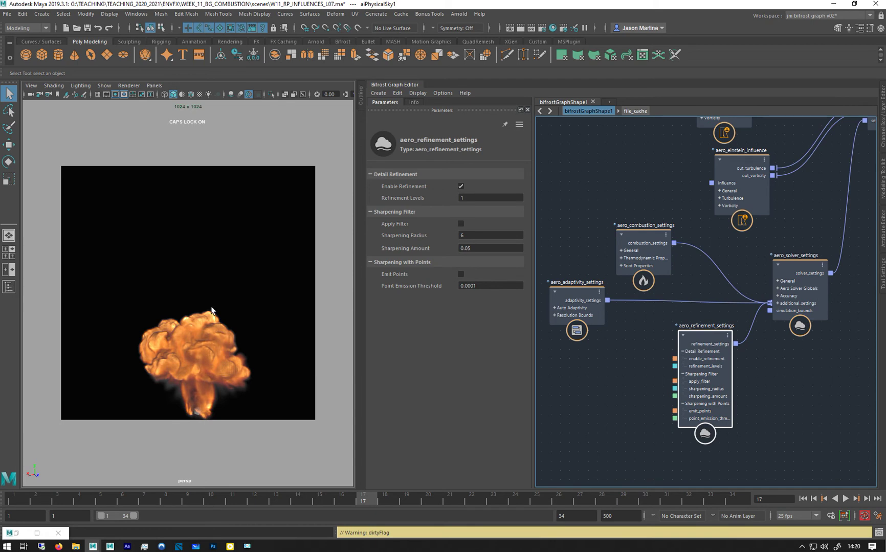
left_click(414, 102)
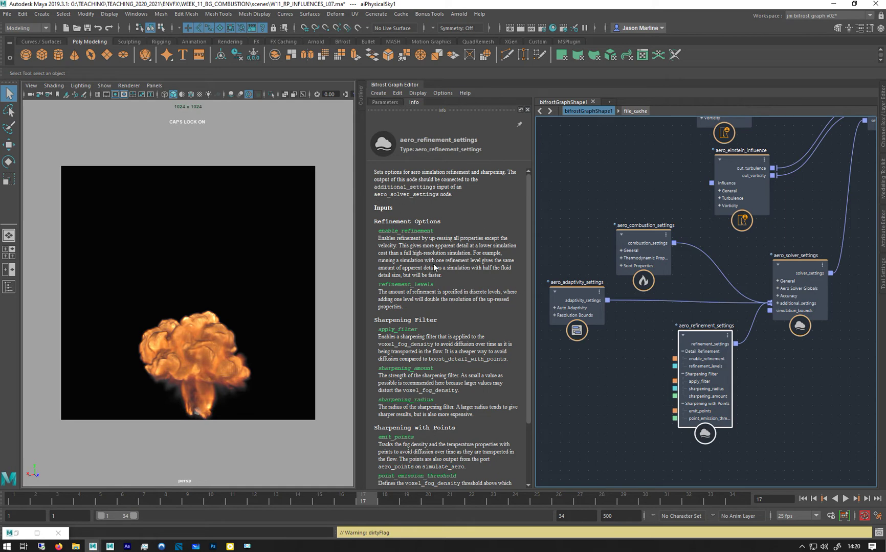
left_click(384, 102)
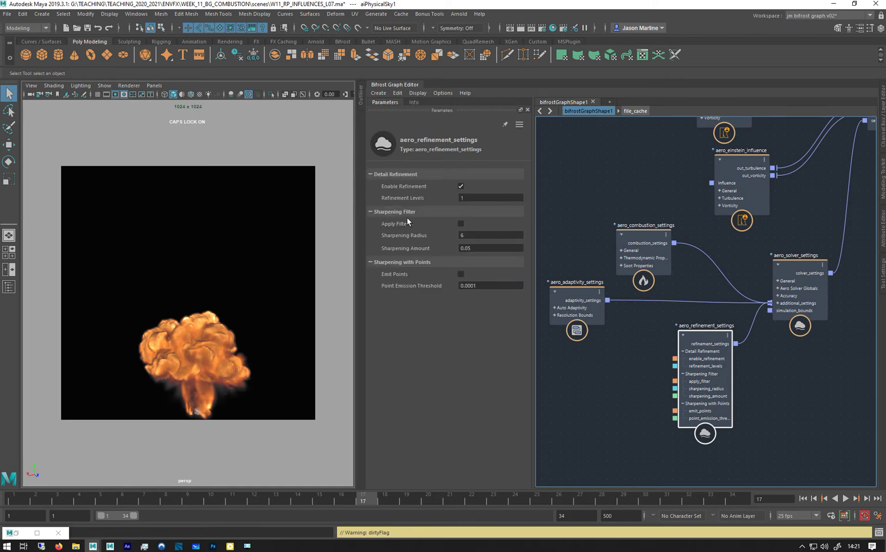
left_click(489, 197)
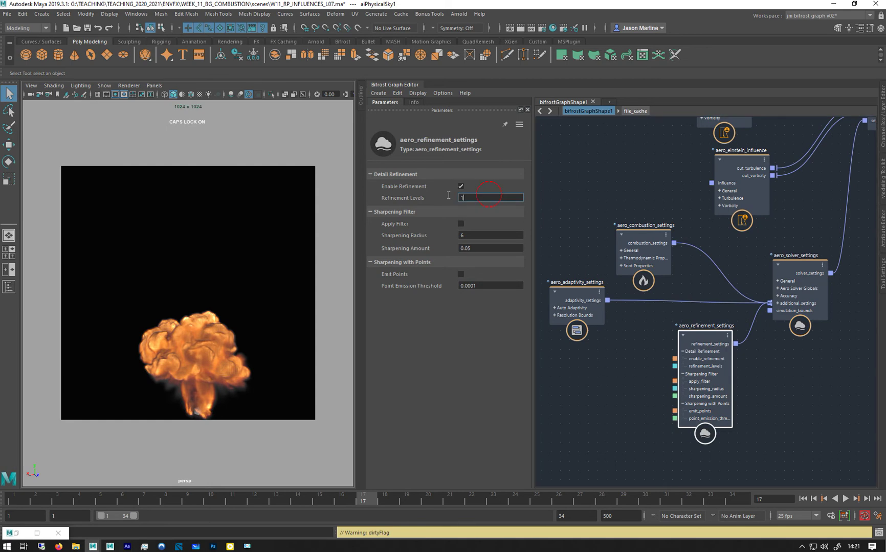
left_click(412, 102)
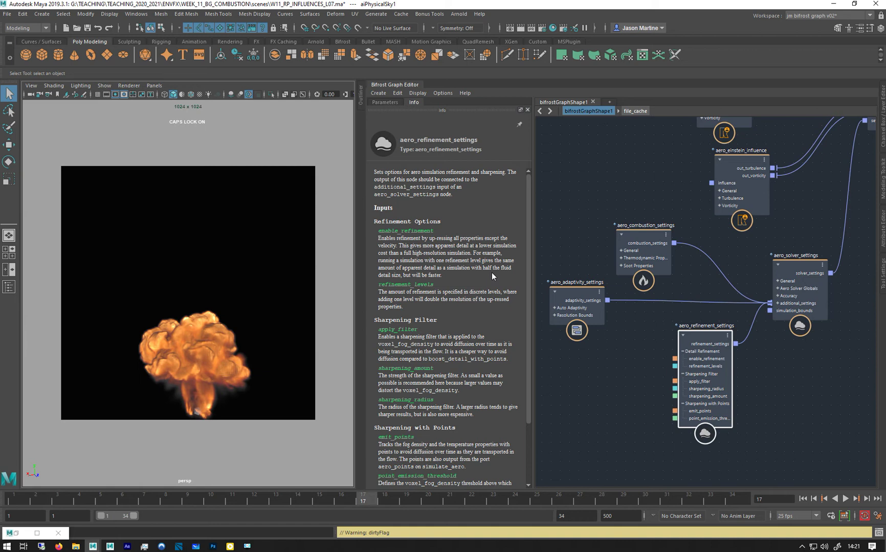
Check the Fluid Detail Size in the resolution parameters of the source_air node
middle_click_drag(575, 170, 667, 210, "alt")
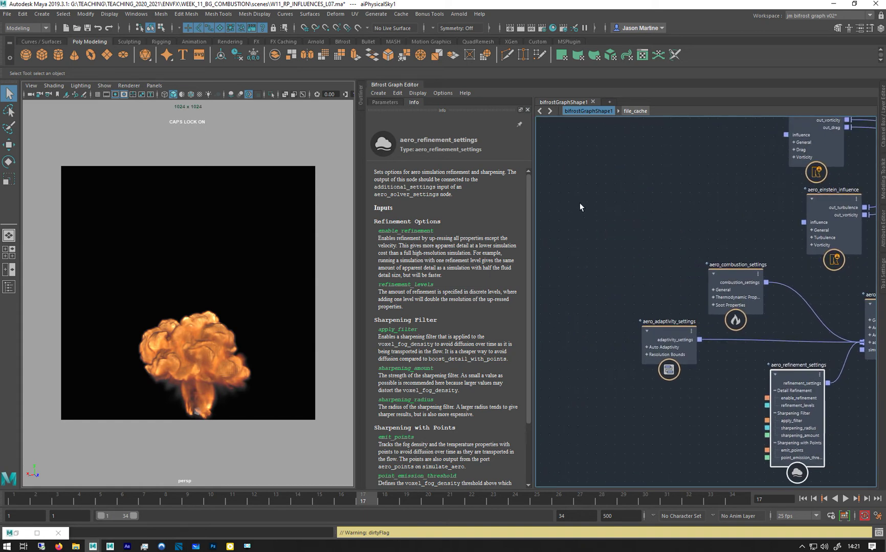
middle_click_drag(580, 204, 509, 224, "alt")
mouse_move(603, 191)
middle_mouse_down("alt")
mouse_move(554, 258)
mouse_move(494, 288)
middle_mouse_up("alt")
middle_click_drag(578, 210, 561, 301, "alt")
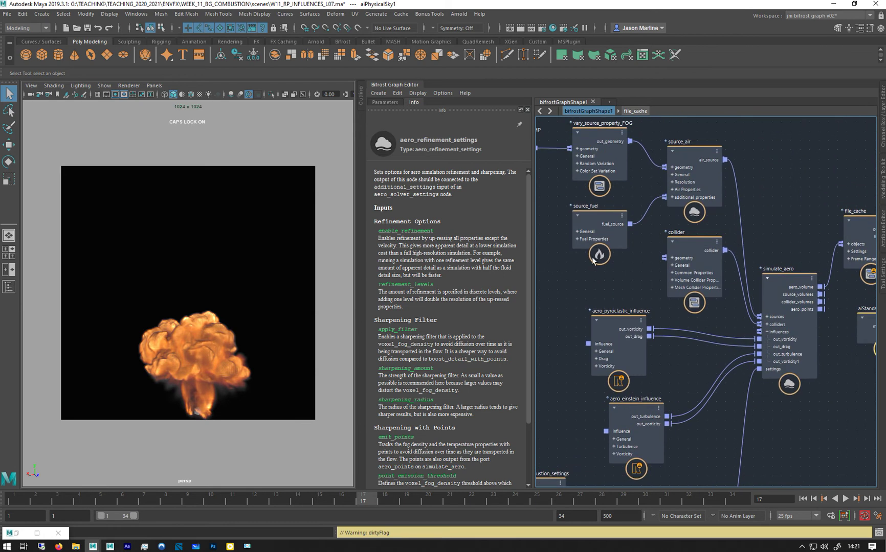
left_click(685, 151)
left_click(385, 102)
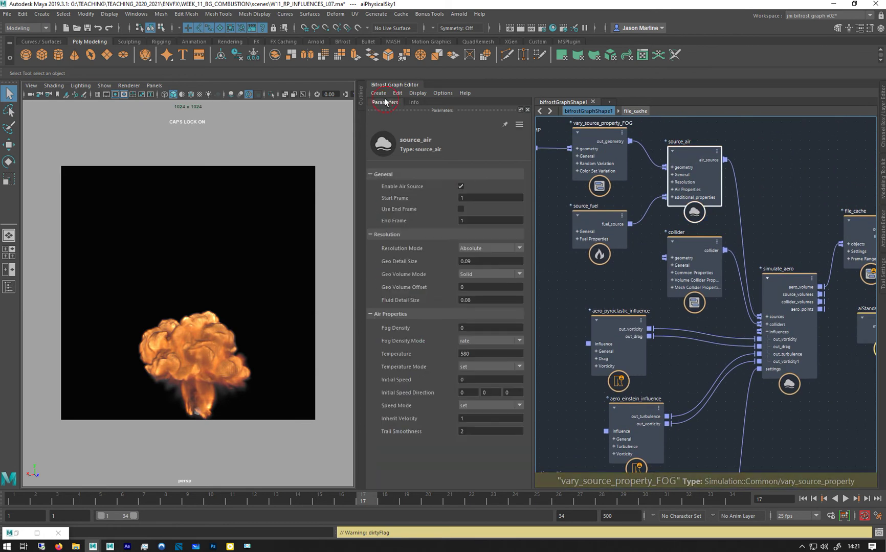
left_click(467, 300)
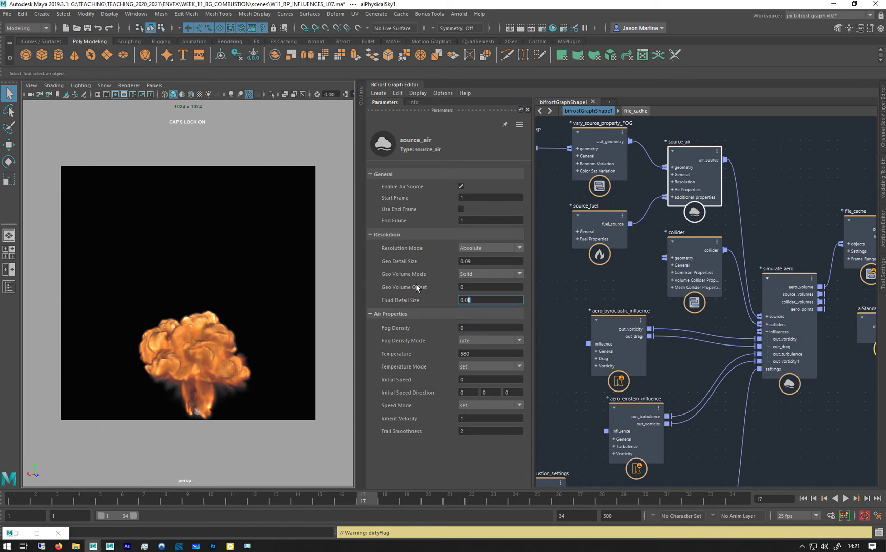
Go back to the aero_refinement_settings node and reread its refinement_levels description before returning to its parameters
middle_click_drag(555, 299, 617, 179, "alt")
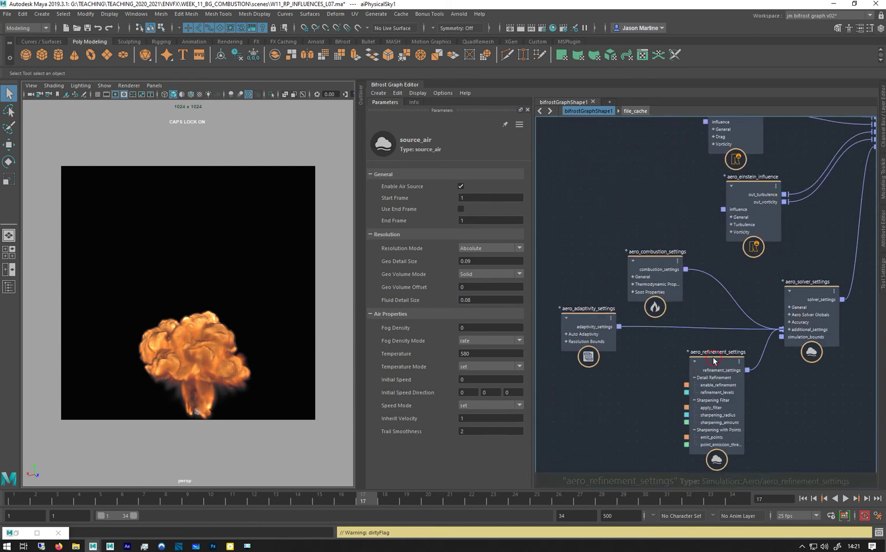
left_click(716, 374)
left_click(412, 102)
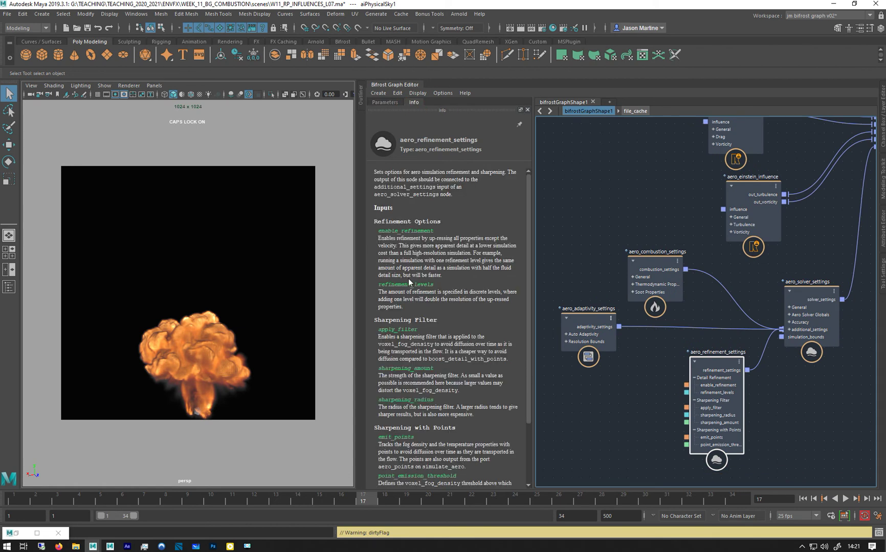
left_click(393, 104)
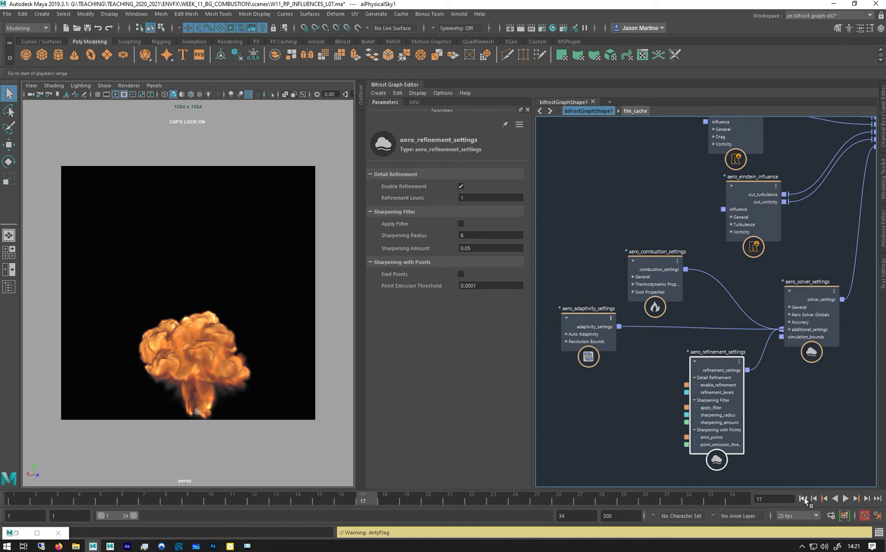
Change the ADP tag in the file_cache node's filename to REF, making it W11_COMBUSTION_01_V02_REF_####.bob
middle_click_drag(617, 189, 571, 242, "alt")
middle_click_drag(628, 213, 497, 293, "alt")
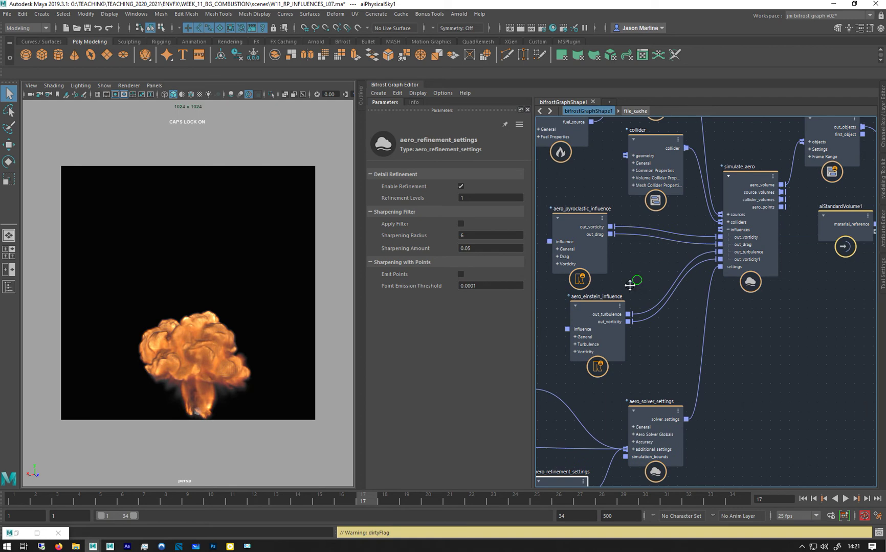
middle_click_drag(633, 282, 508, 362, "alt")
left_click(717, 193)
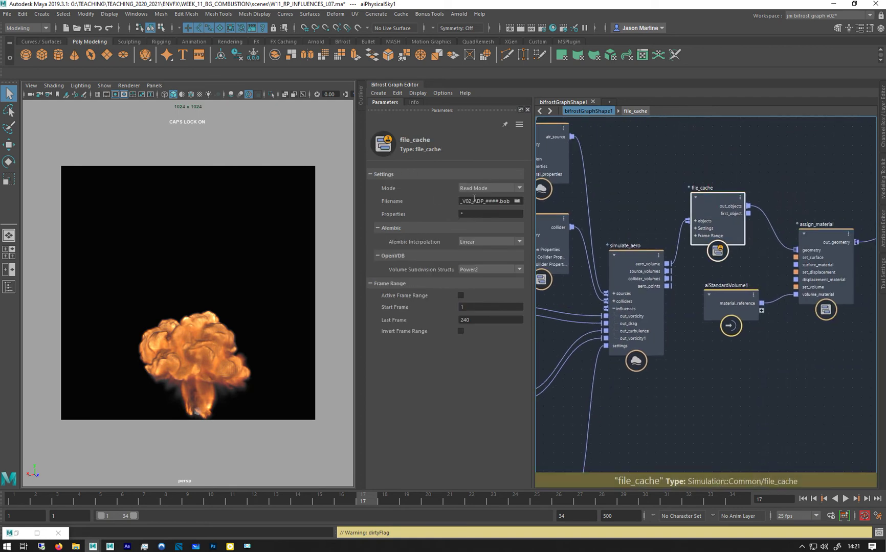
left_click_drag(474, 200, 484, 202)
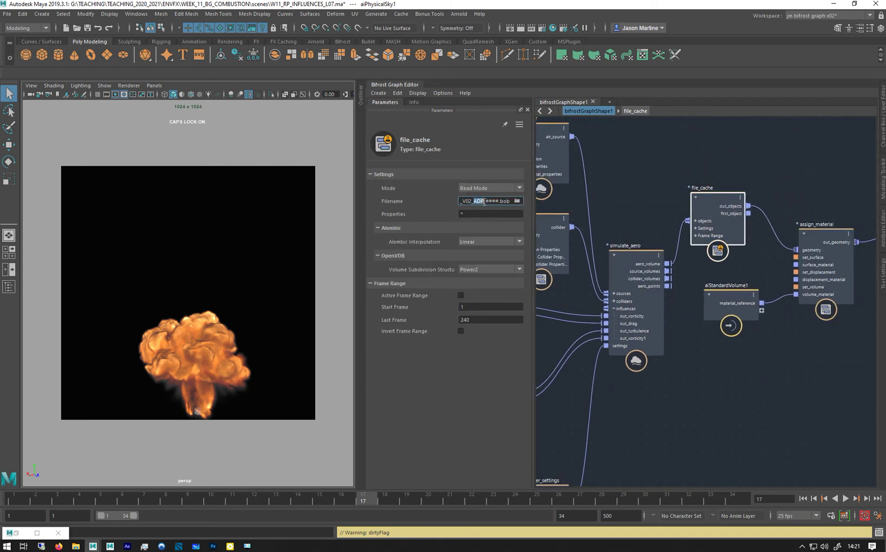
type("REF")
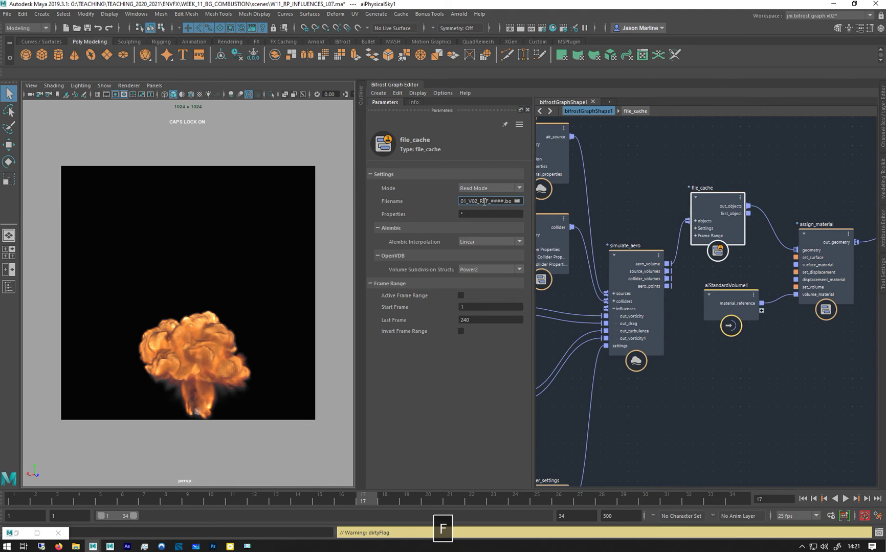
key("Return")
Set file_cache to Write Mode and play the simulation from frame 1 to cache the refinement version
left_click(475, 188)
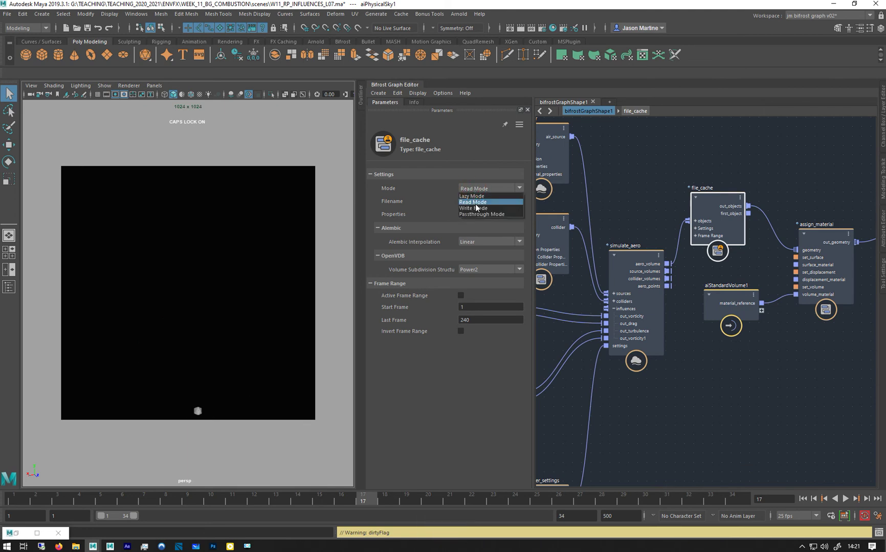
left_click(474, 208)
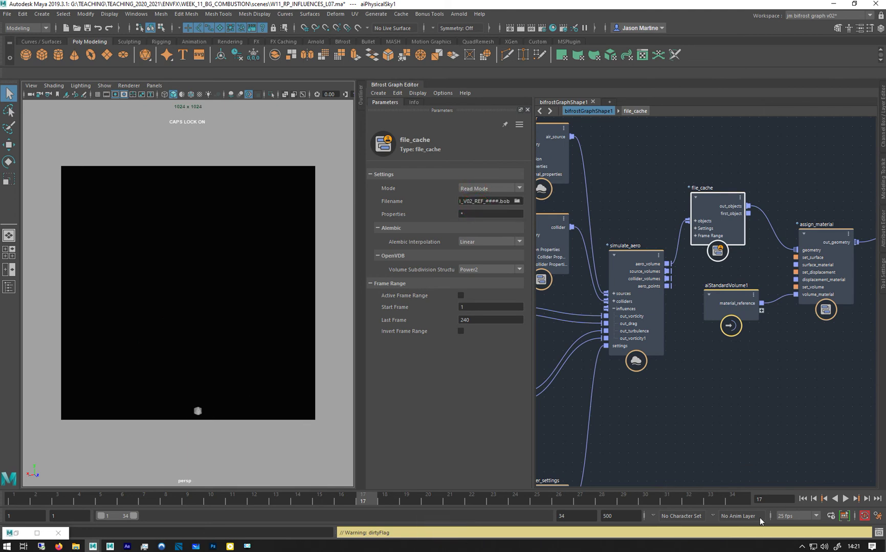
left_click(803, 499)
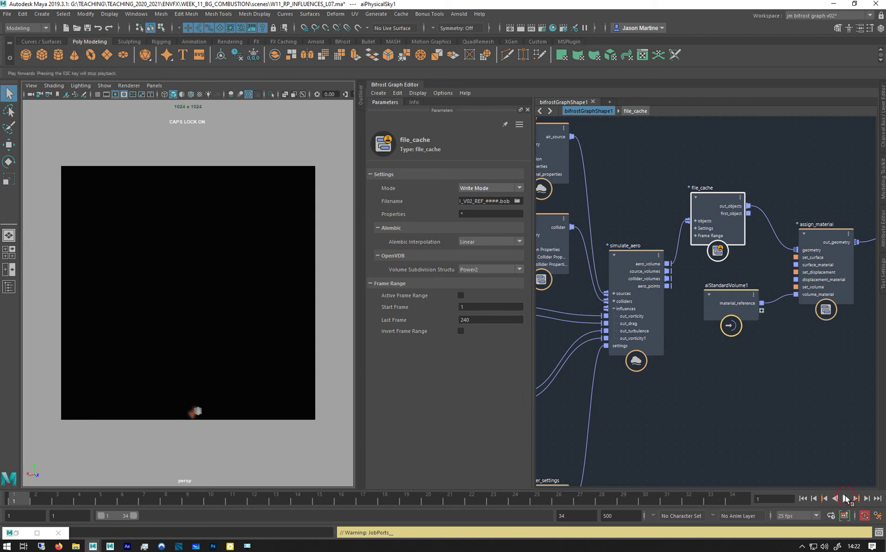
left_click(846, 499)
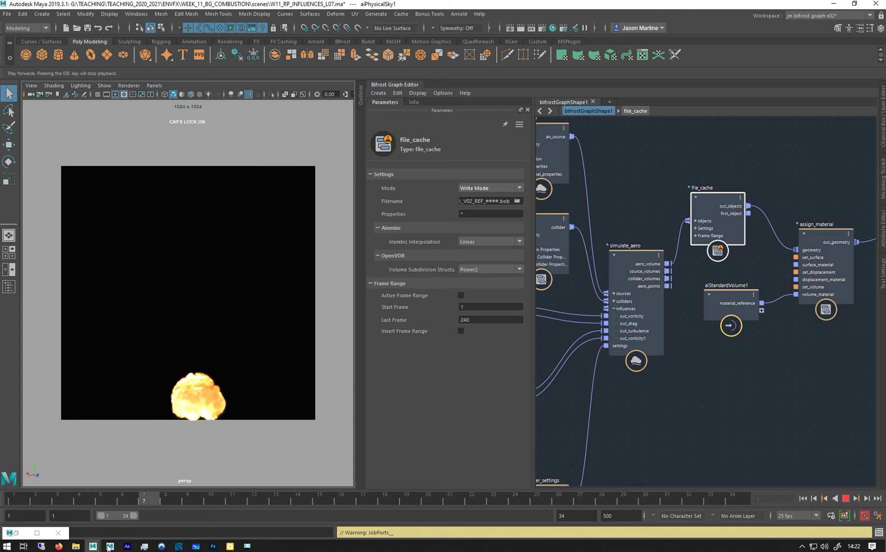
Open the cache's BOB folder in File Explorer and compare the file sizes of the V02, V02_ADP and V02_REF sequences
mouse_move(74, 548)
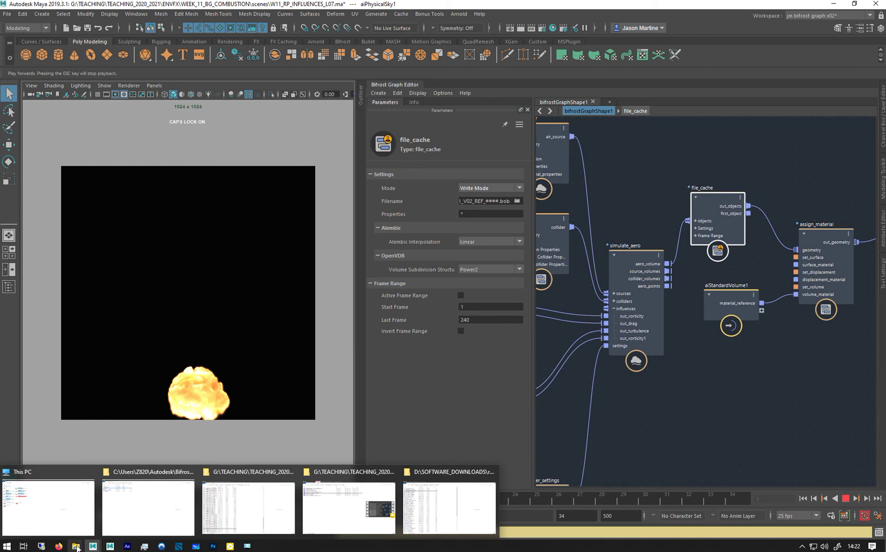
left_click(264, 481)
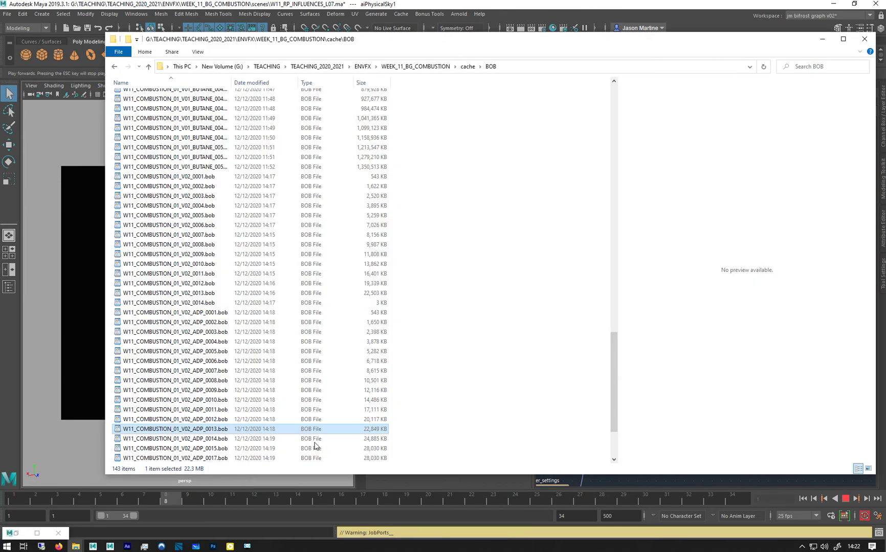
left_click_drag(506, 47, 873, 42)
scroll(745, 323, "down", 3)
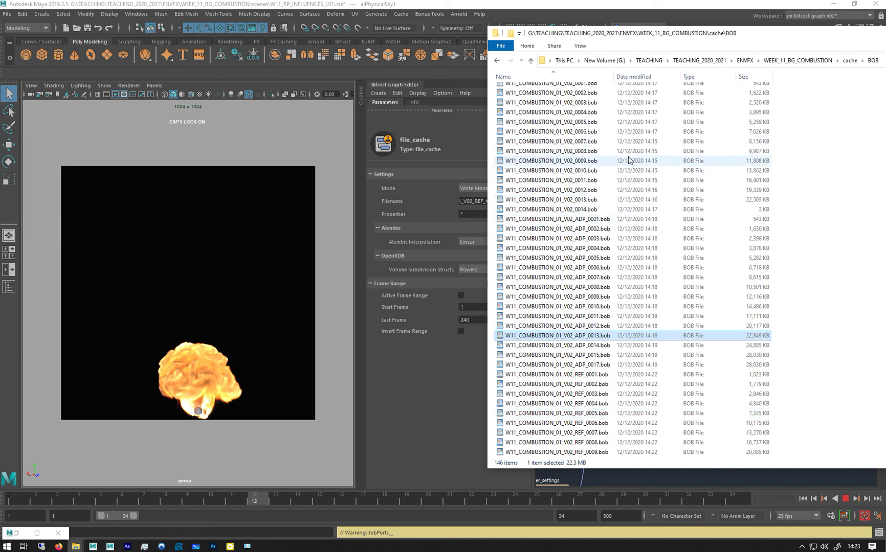
left_click(826, 188)
scroll(828, 192, "up", 1)
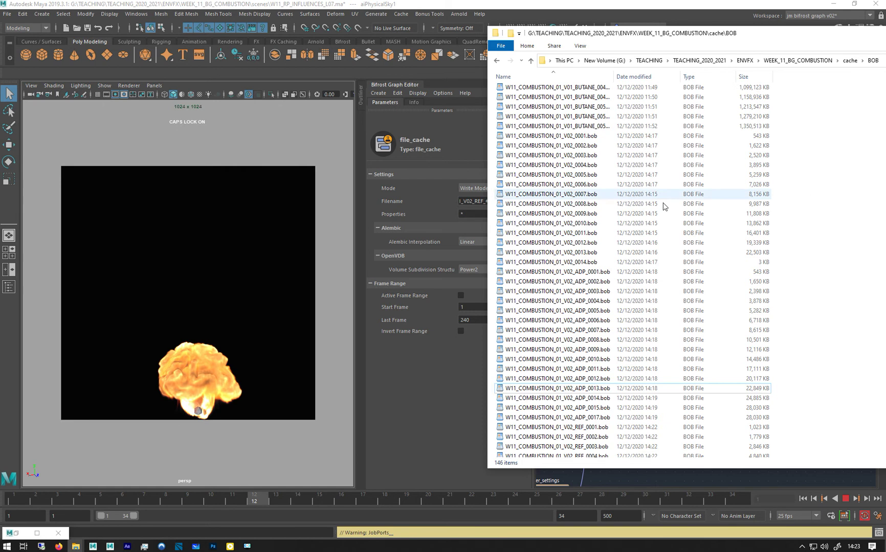
scroll(521, 154, "up", 1)
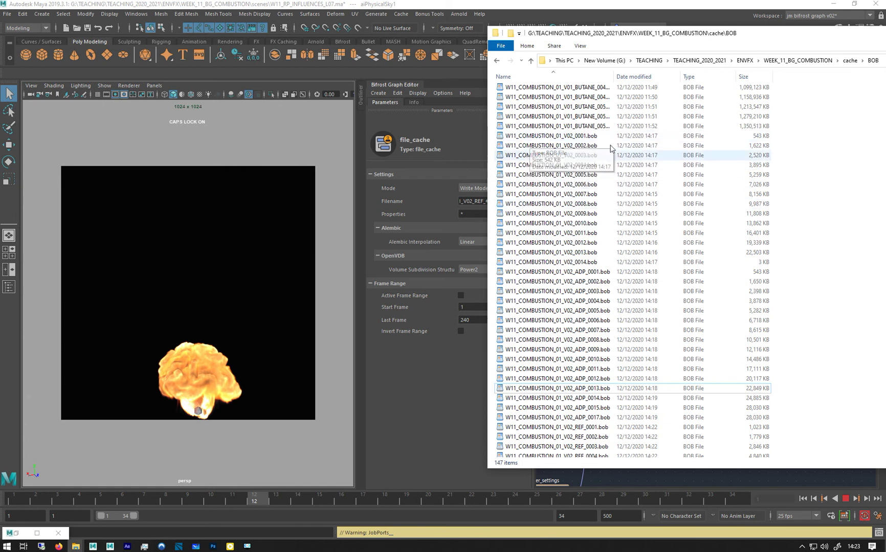
Examine the file sizes of the higher-resolution W11_COMBUSTION_01_V01 sequence in the BOB folder, clearing the folder window out of the way
scroll(614, 247, "up", 20)
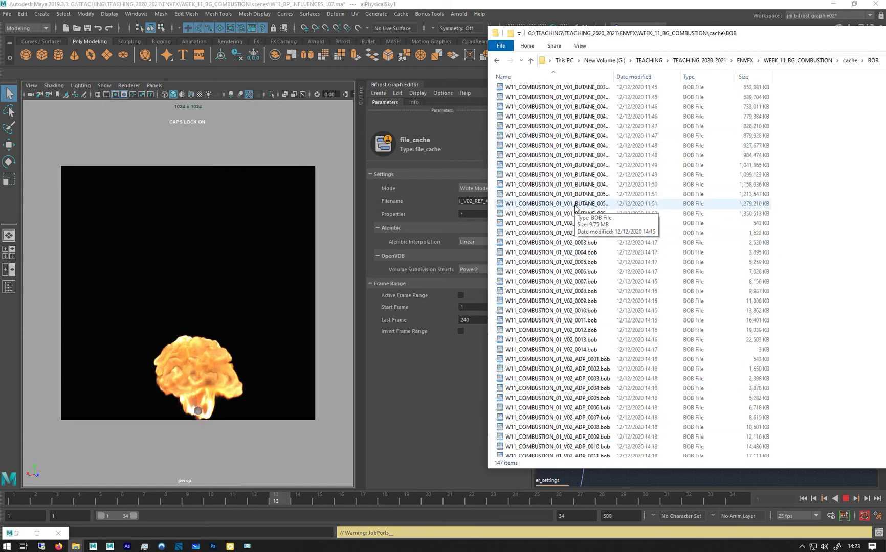
scroll(583, 244, "up", 7)
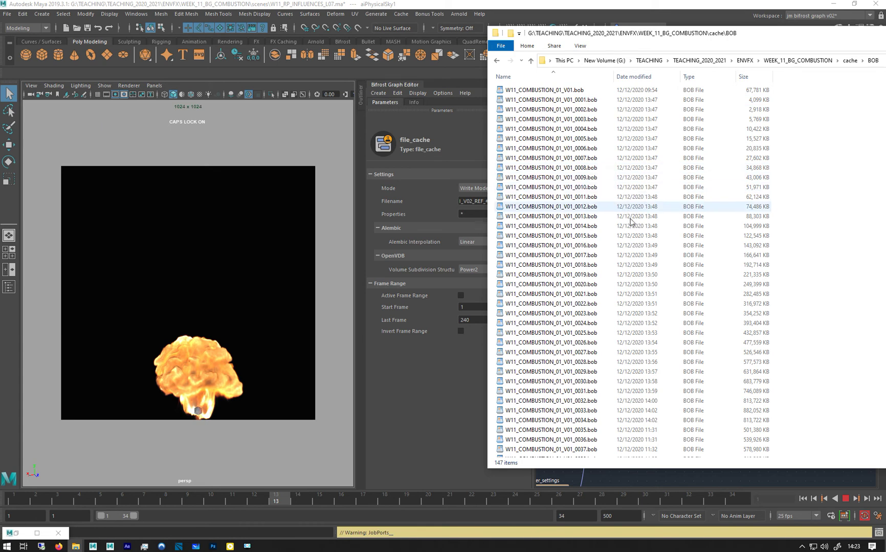
scroll(651, 304, "down", 3)
scroll(635, 333, "down", 3)
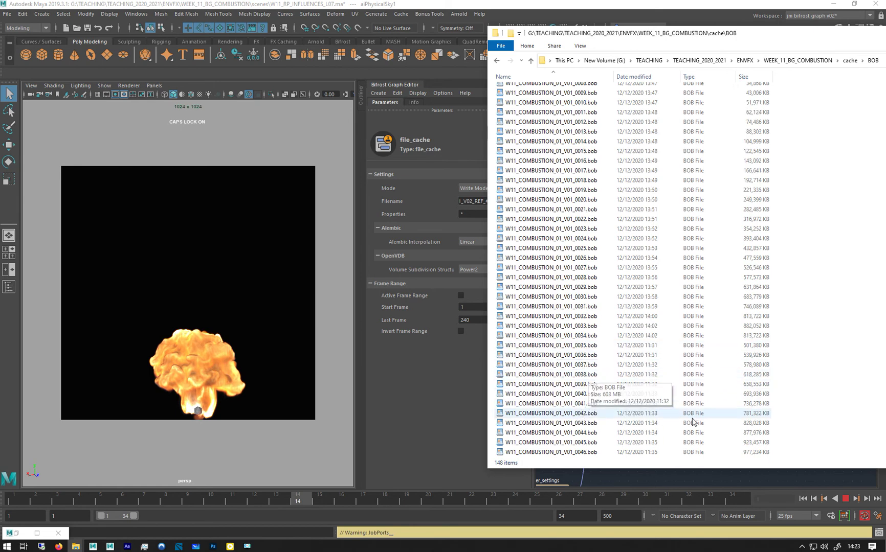
scroll(675, 354, "down", 2)
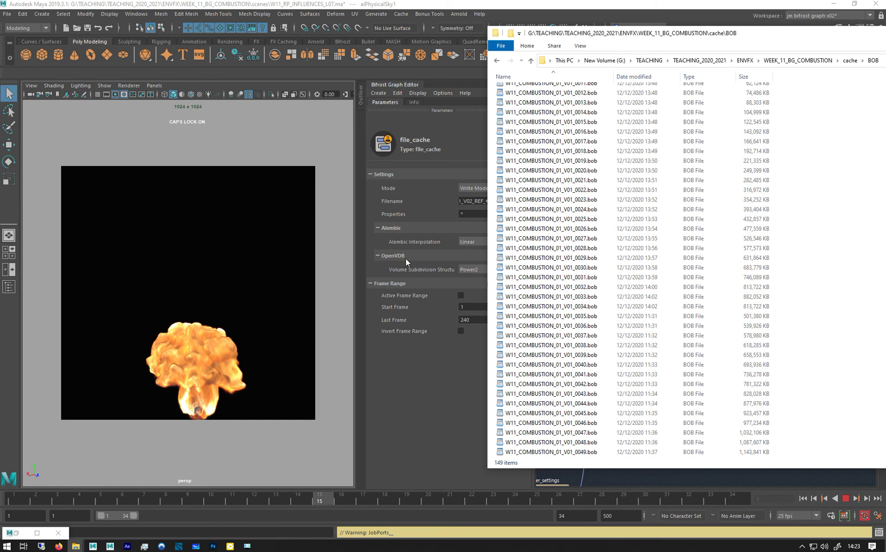
left_click_drag(753, 36, 621, 47)
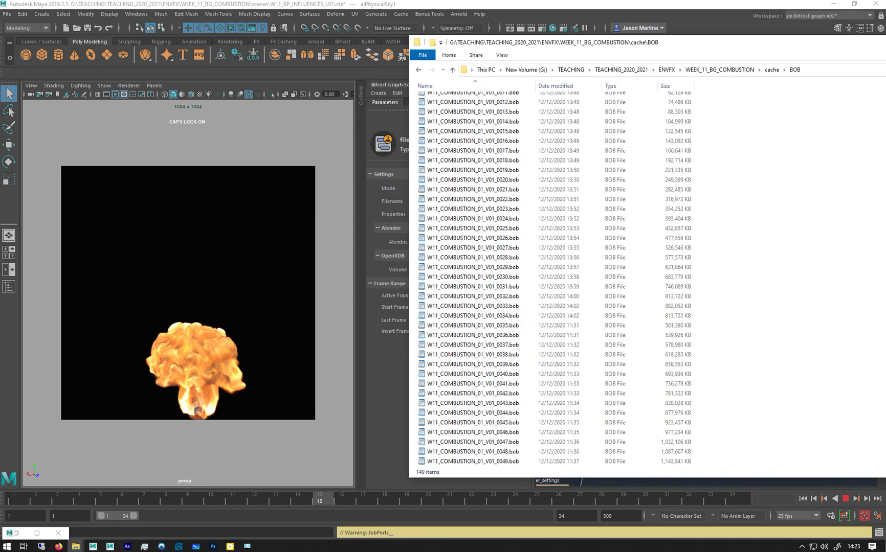
left_click(885, 42)
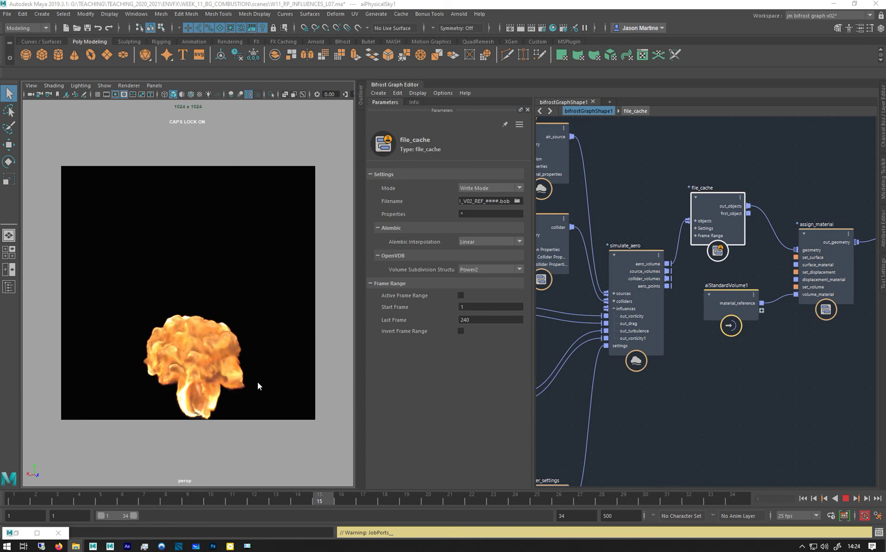
Stop the simulation playback at frame 17 to end caching
left_click(334, 504)
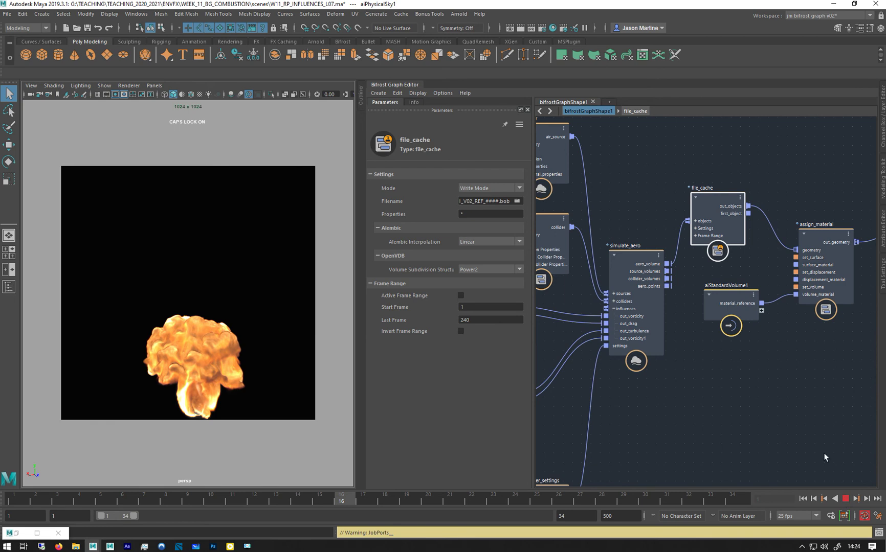
key("Escape")
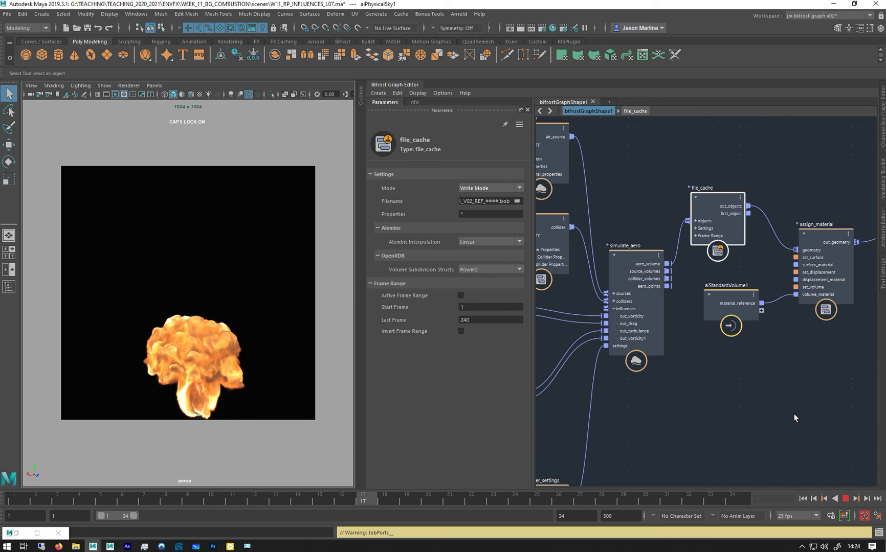
left_click(788, 388)
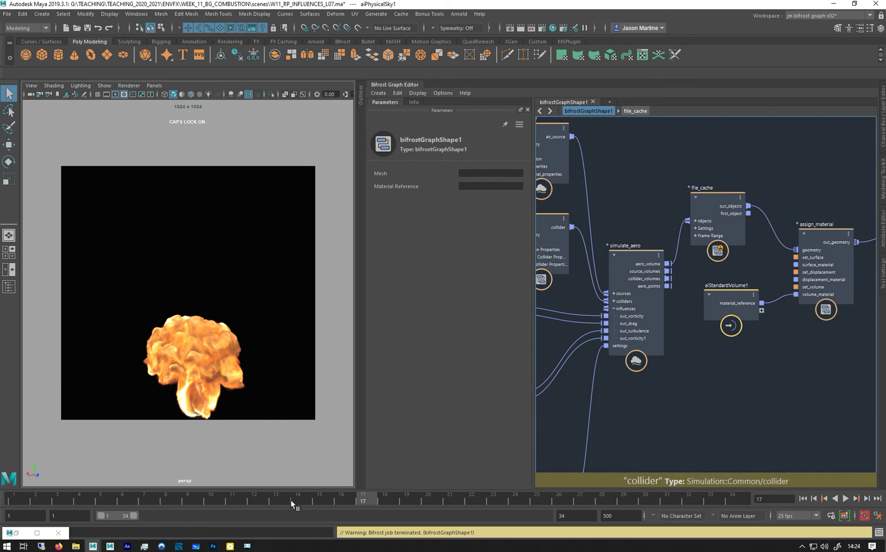
Set the file_cache node to Read Mode and go to frame 15 to display the cached refinement result
left_click(695, 197)
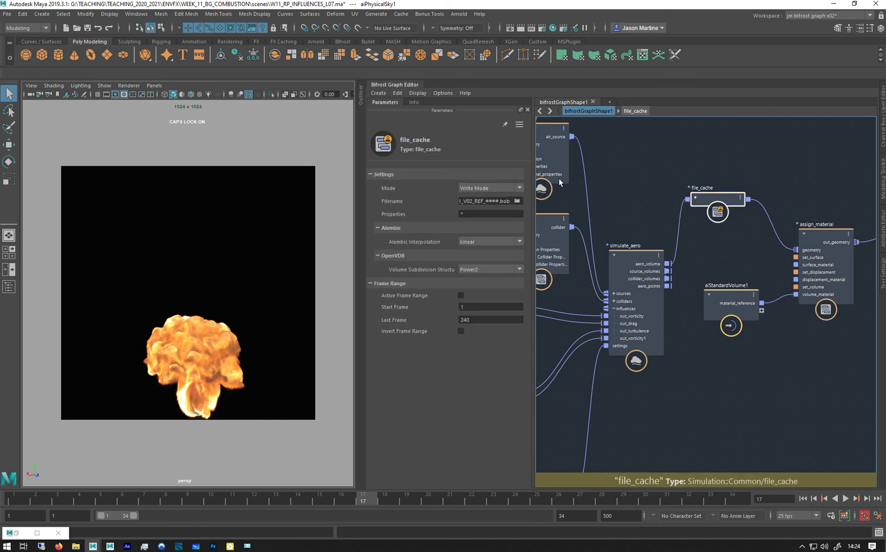
left_click(488, 188)
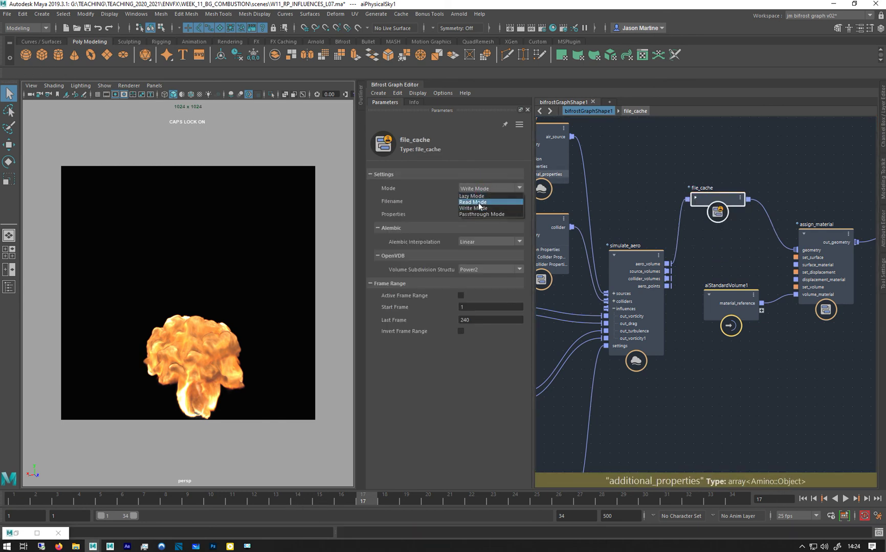
left_click(479, 204)
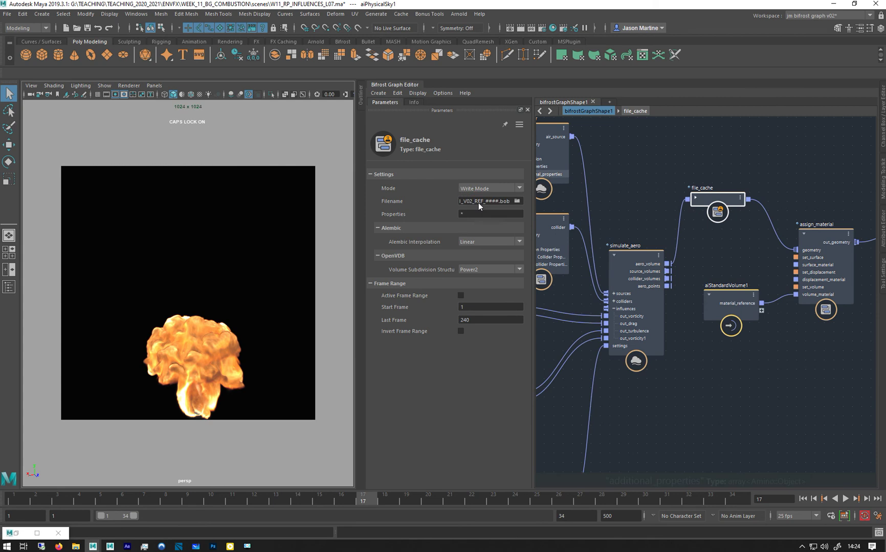
left_click(315, 498)
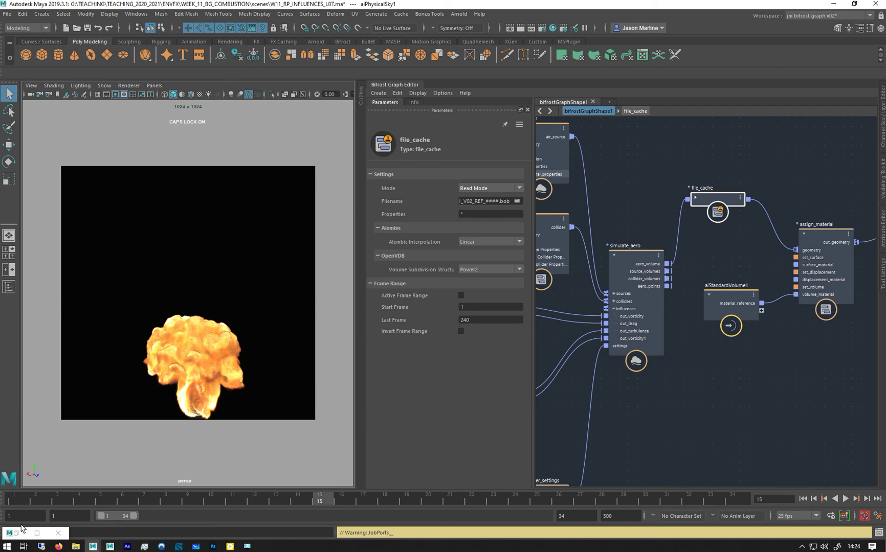
Change the REF tag in the file_cache filename to ADP to load the adaptivity cache for comparison
left_click(476, 200)
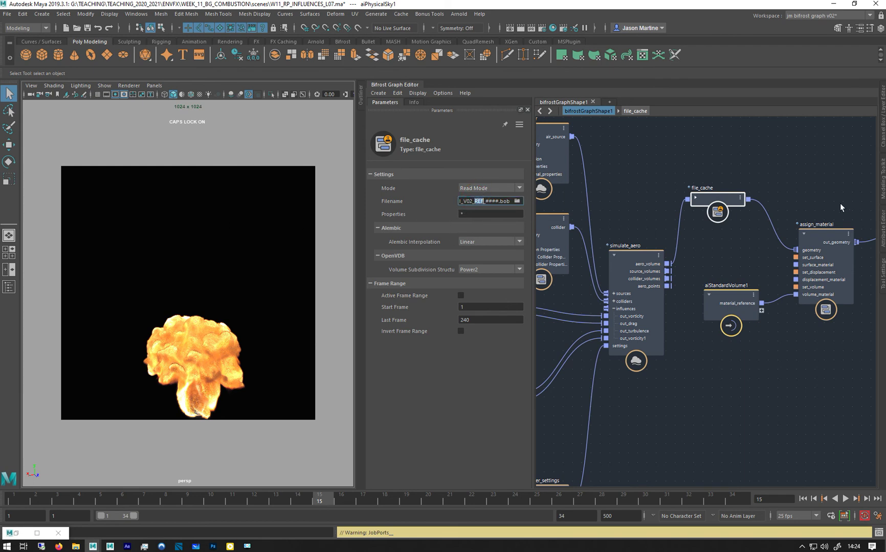
type("ADP")
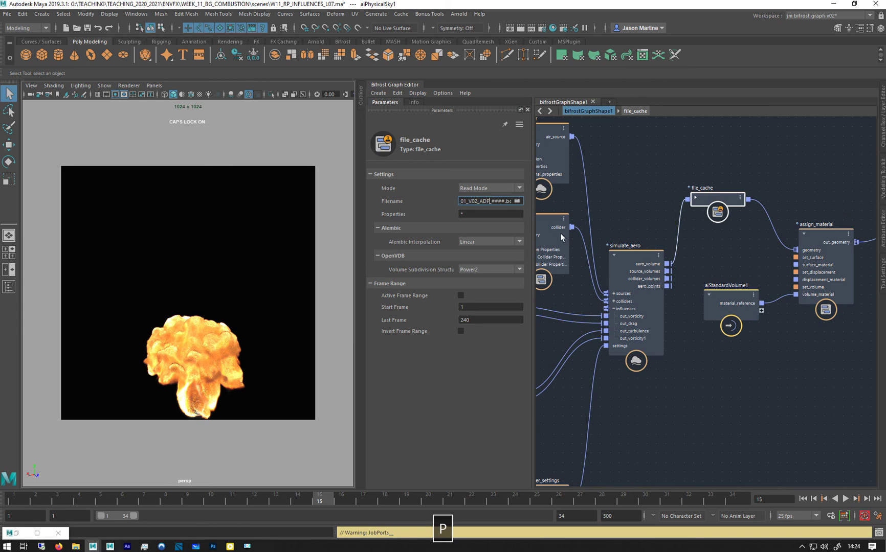
key("Return")
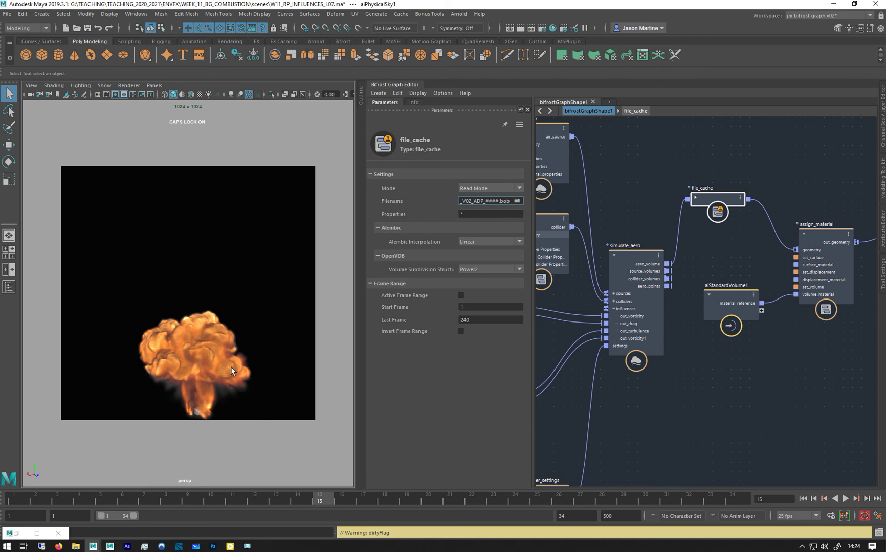
Switch to the BOB folder in File Explorer and compare the sizes of the V02_ADP and V02_REF cache files
left_click_drag(482, 198, 484, 198)
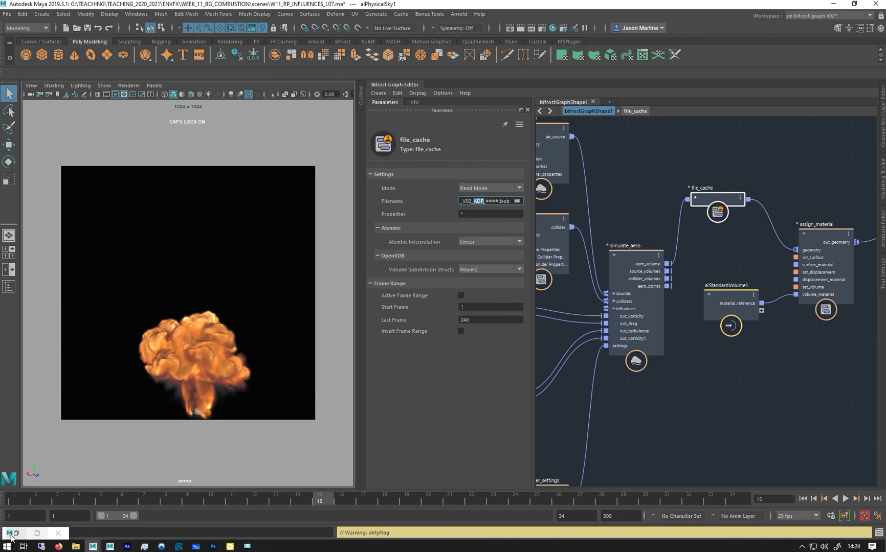
left_click(75, 546)
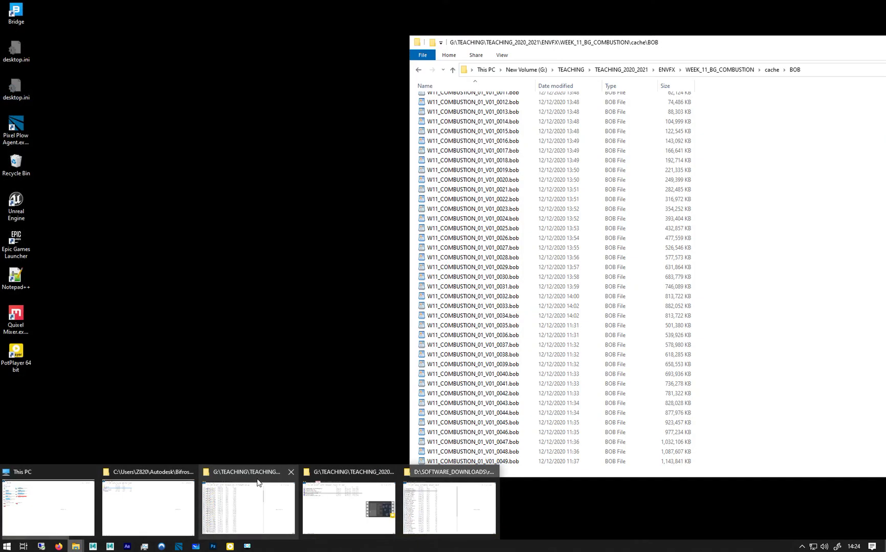
left_click(258, 483)
scroll(660, 266, "down", 15)
scroll(660, 271, "down", 10)
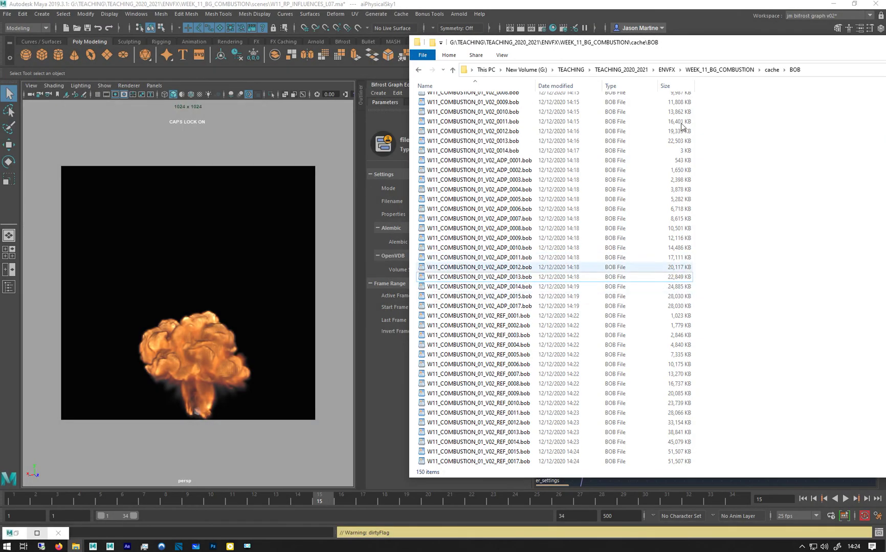
Return to Maya and set the tag in the file_cache filename to REF to load the refinement cache
key("alt+Tab")
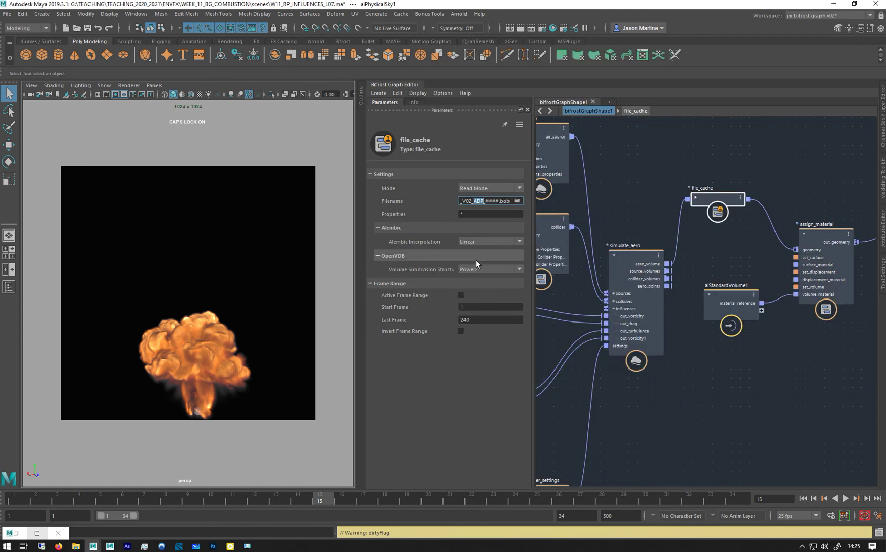
type("REF")
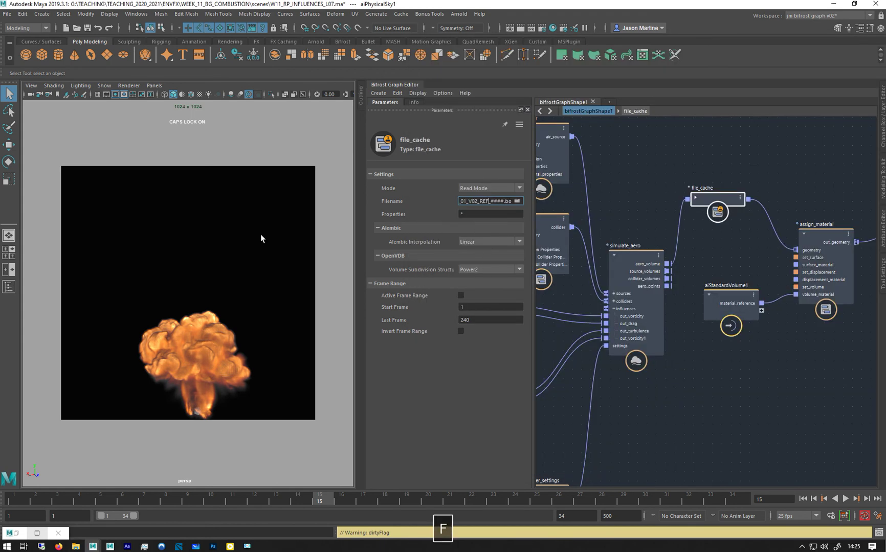
key("Return")
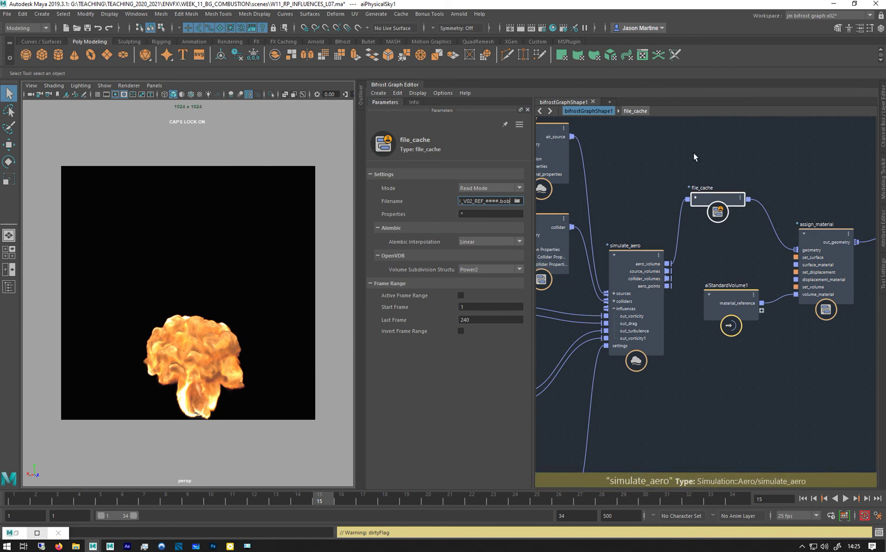
Examine the aero_refinement_settings parameters and read the node's documentation on the sharpening filter and sharpening with points
right_click_drag(632, 155, 686, 135, "alt")
middle_click_drag(686, 135, 792, 86, "alt")
middle_click_drag(563, 375, 676, 99, "alt")
left_click(676, 313)
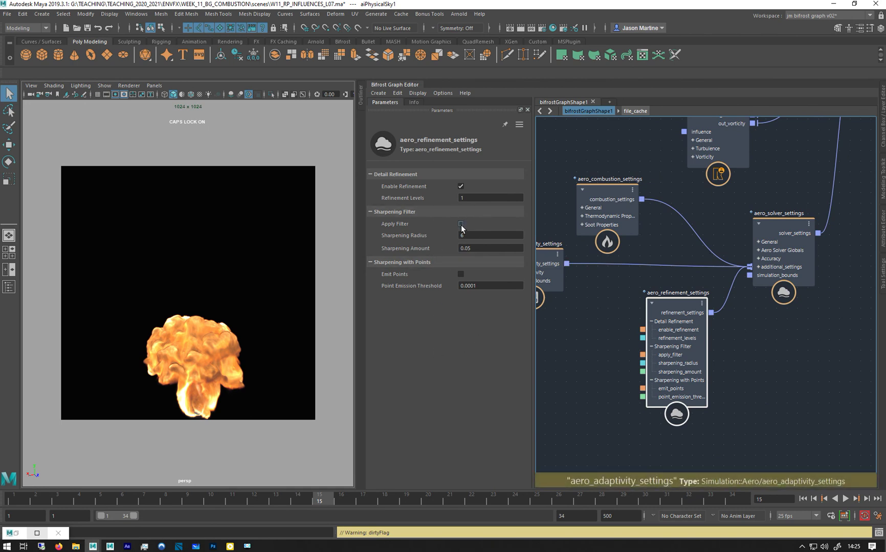
left_click(413, 102)
scroll(434, 262, "down", 3)
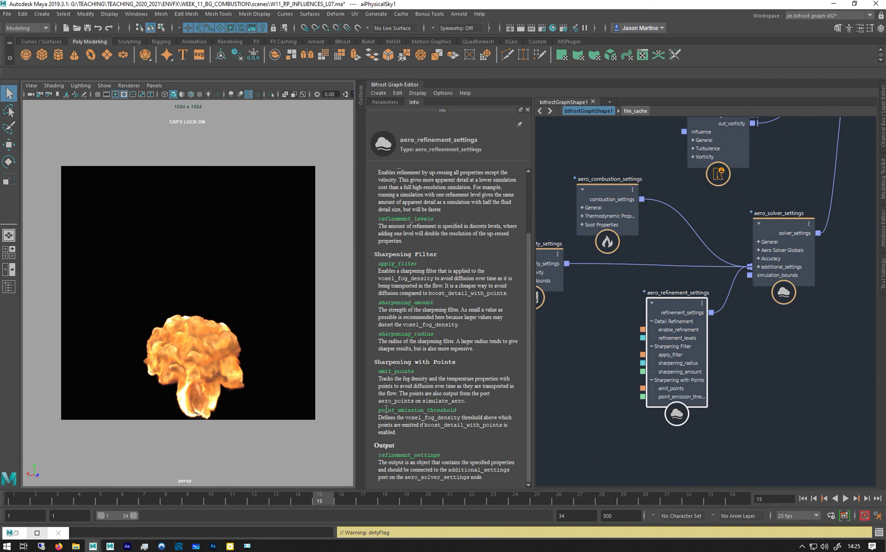
left_click_drag(387, 410, 455, 410)
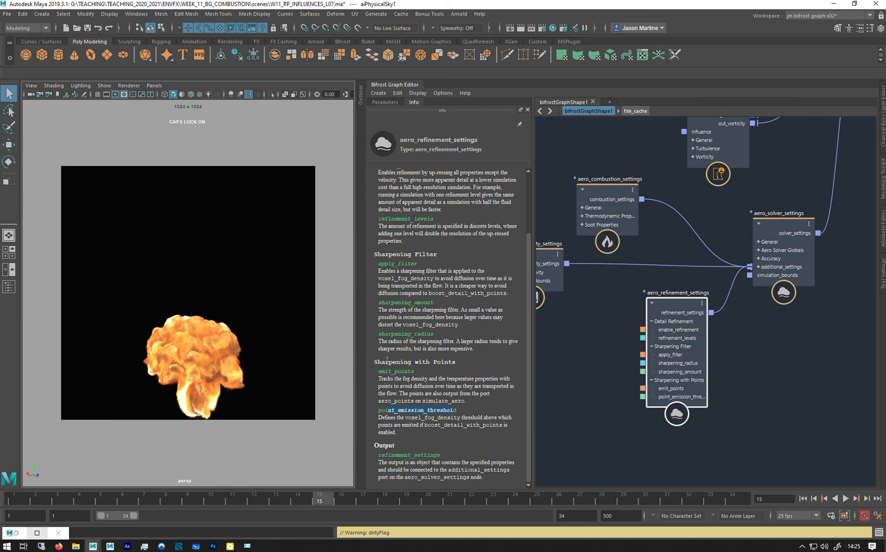
Review the parameters of the aero_combustion_settings, aero_adaptivity_settings and aero_solver_settings nodes
middle_click_drag(614, 283, 721, 267)
left_click(722, 167)
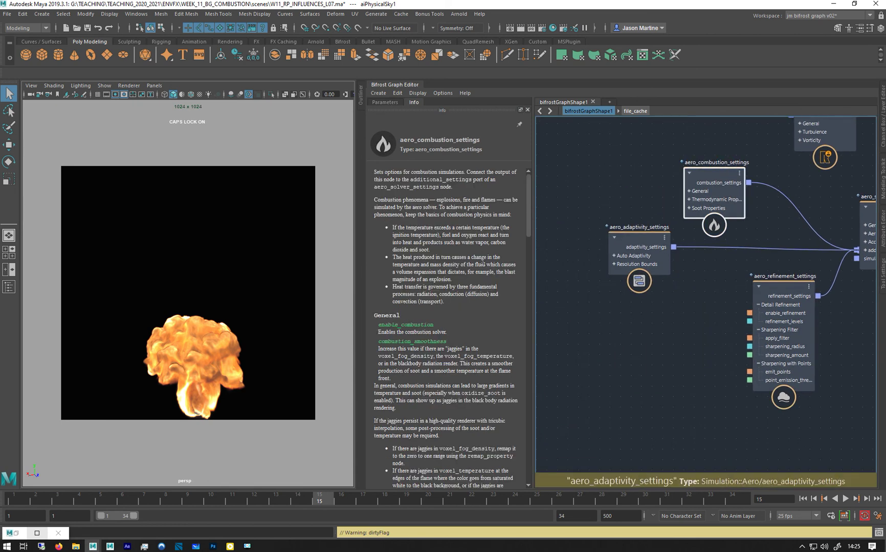
left_click(391, 101)
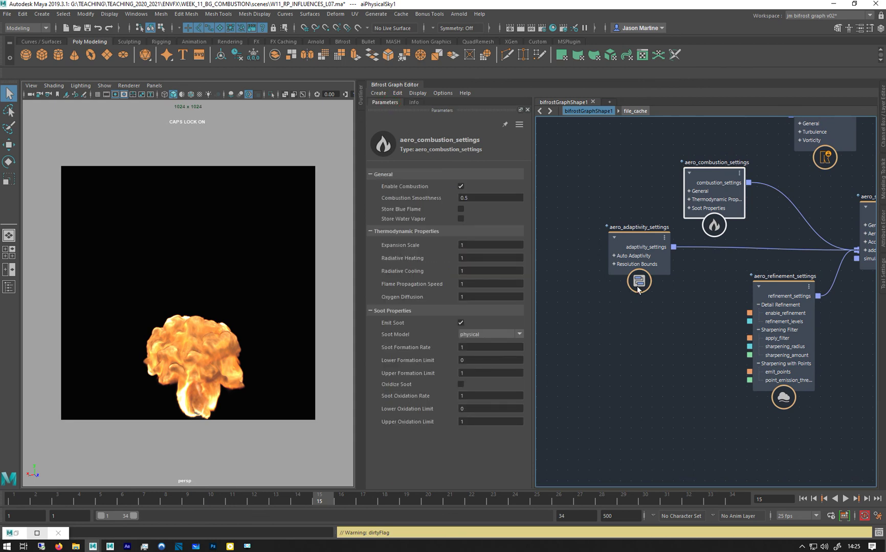
left_click(642, 251)
left_click(714, 197)
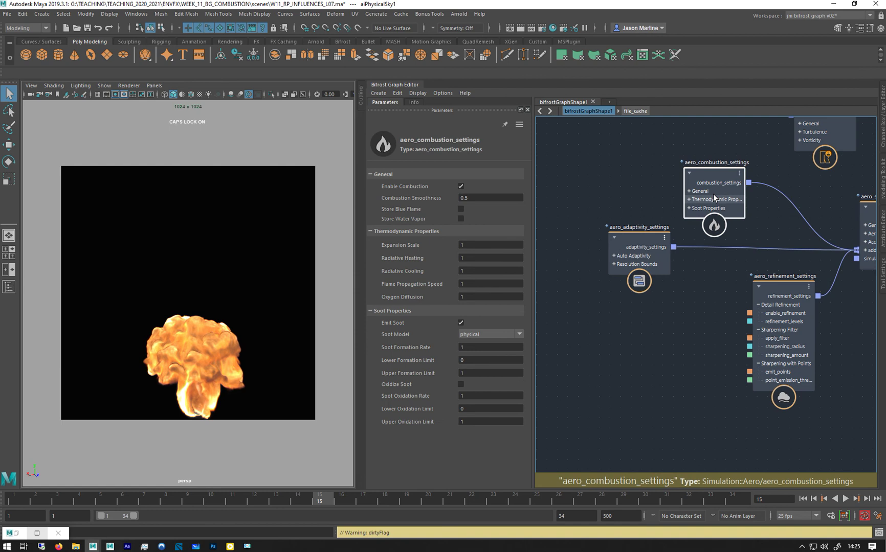
middle_click_drag(755, 231, 601, 237)
left_click(733, 217)
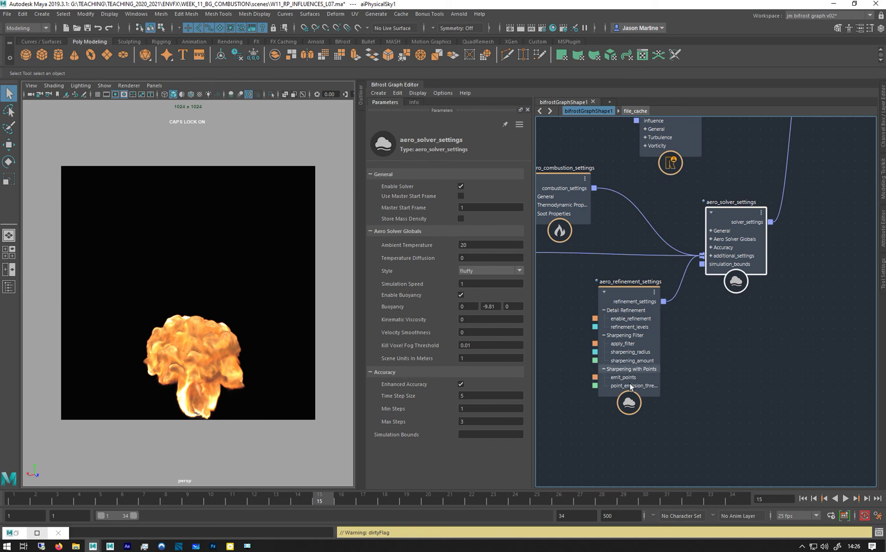
Examine the source_air resolution settings, and go over the combustion, adaptivity and refinement nodes feeding the solver
middle_click_drag(605, 238, 490, 380)
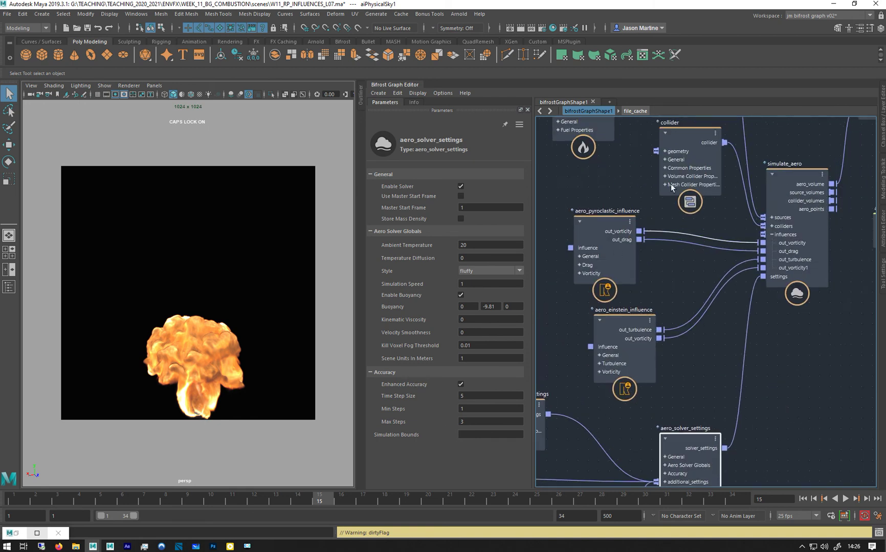
middle_click_drag(589, 192, 593, 289)
left_click(692, 146)
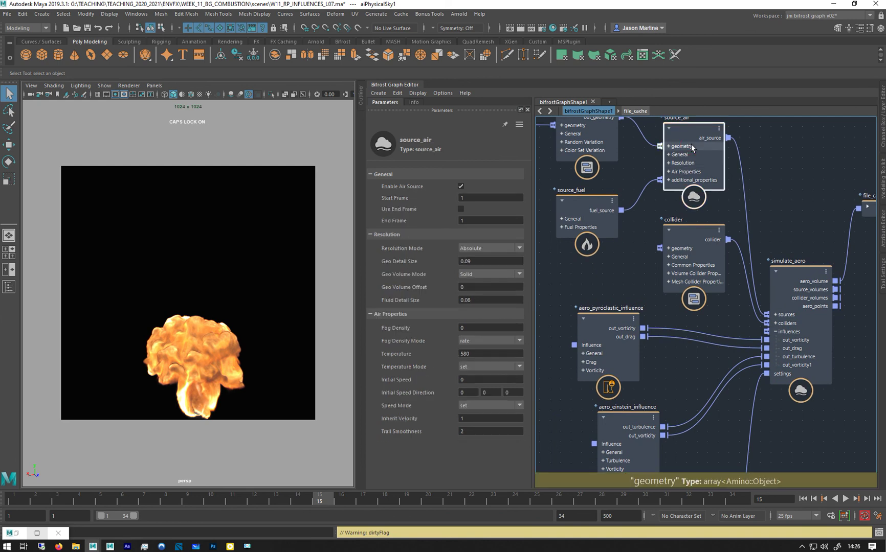
middle_click_drag(576, 280, 662, 187)
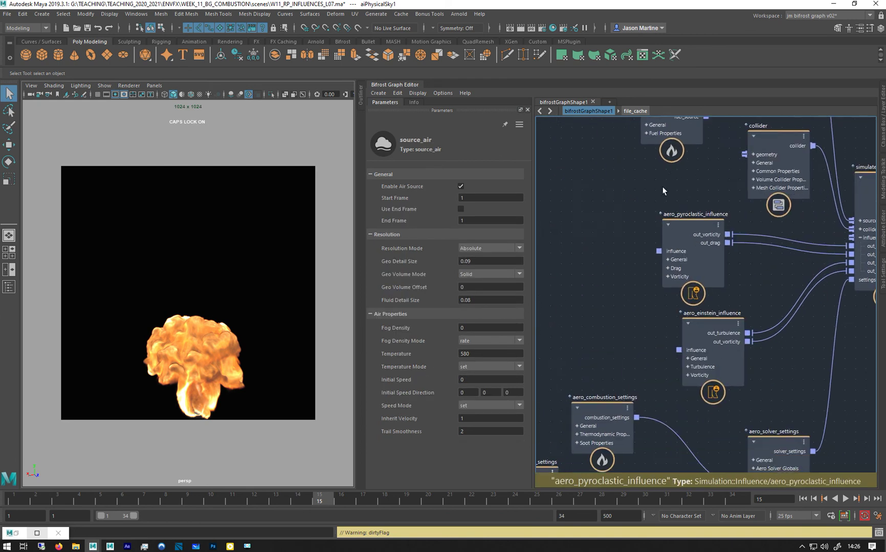
middle_click_drag(605, 270, 674, 217)
left_click(674, 219)
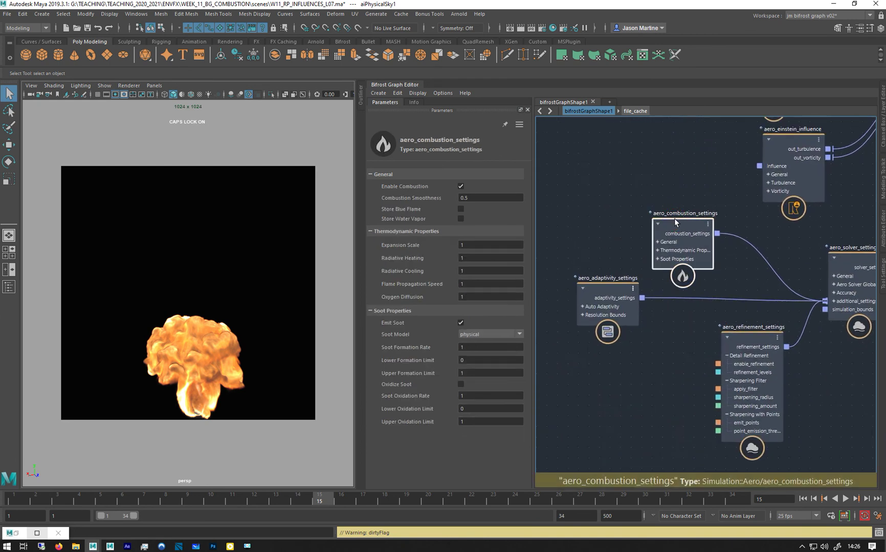
left_click(601, 295)
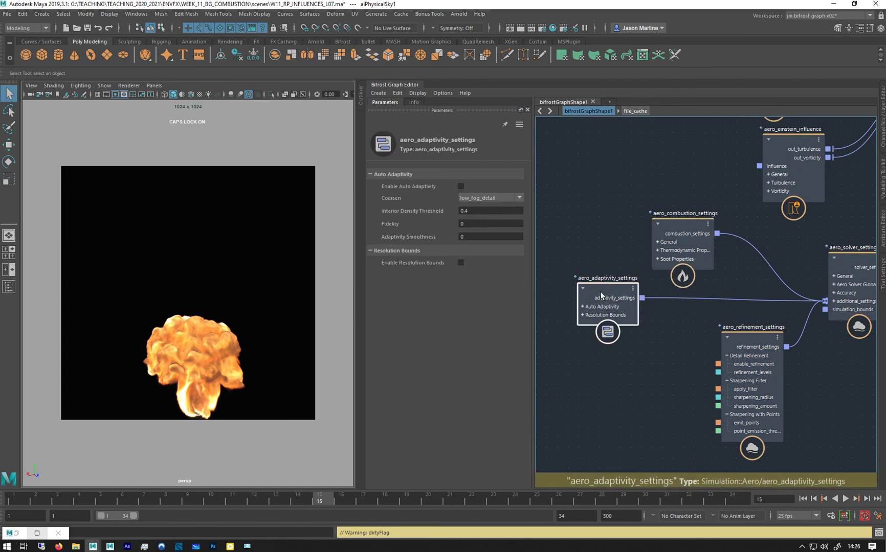
left_click(751, 346)
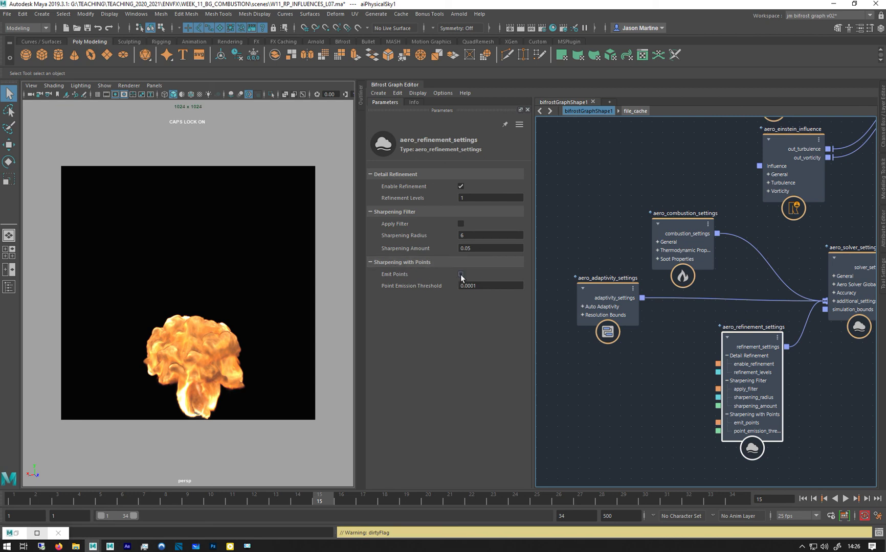
Inspect the available Coarsen options on the aero_adaptivity_settings node
middle_click_drag(762, 285, 691, 250)
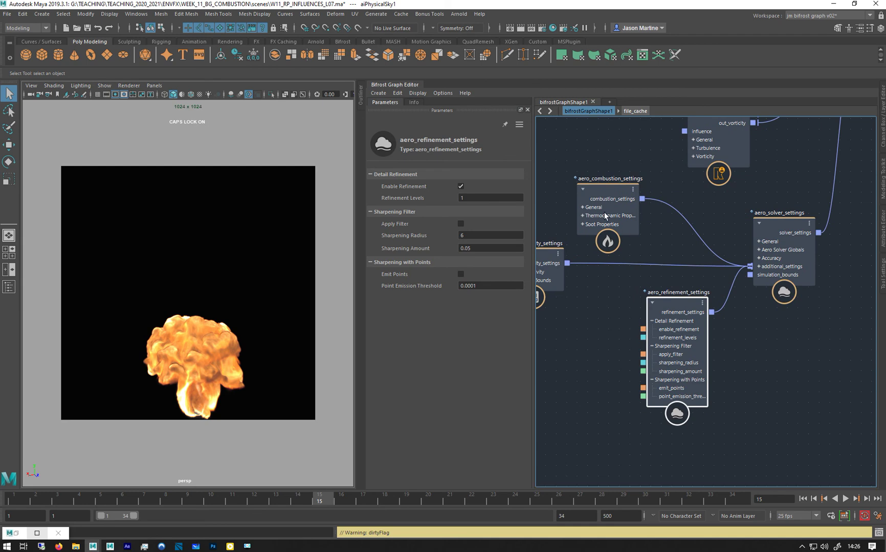
middle_click_drag(600, 276, 721, 262)
left_click(609, 243)
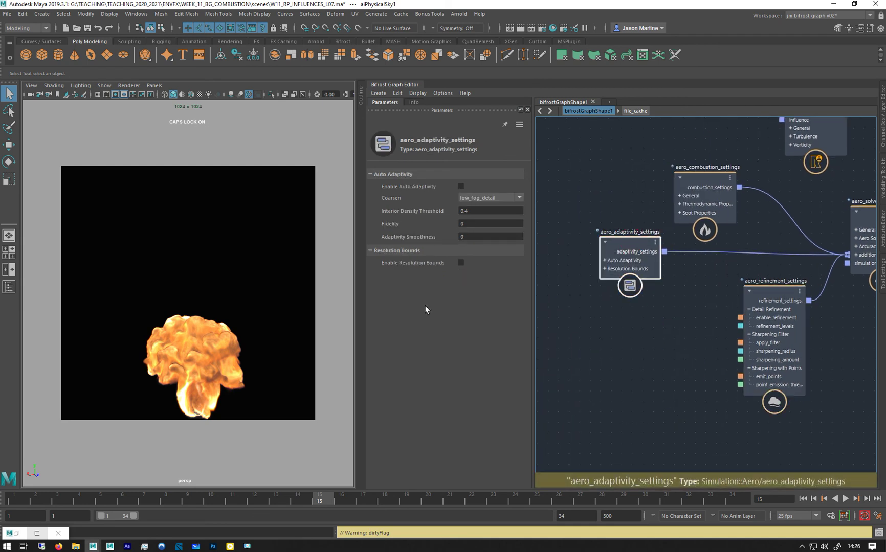
left_click(478, 199)
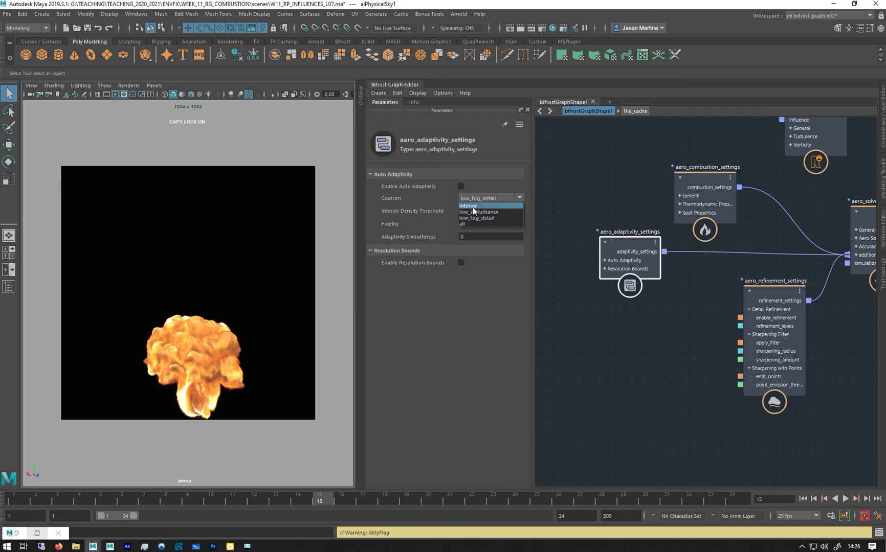
Disconnect aero_refinement_settings from aero_solver_settings, and enable auto adaptivity with Coarsen set to interior on aero_adaptivity_settings
middle_click_drag(733, 267, 650, 269)
left_click_drag(737, 265, 762, 290, "alt+shift")
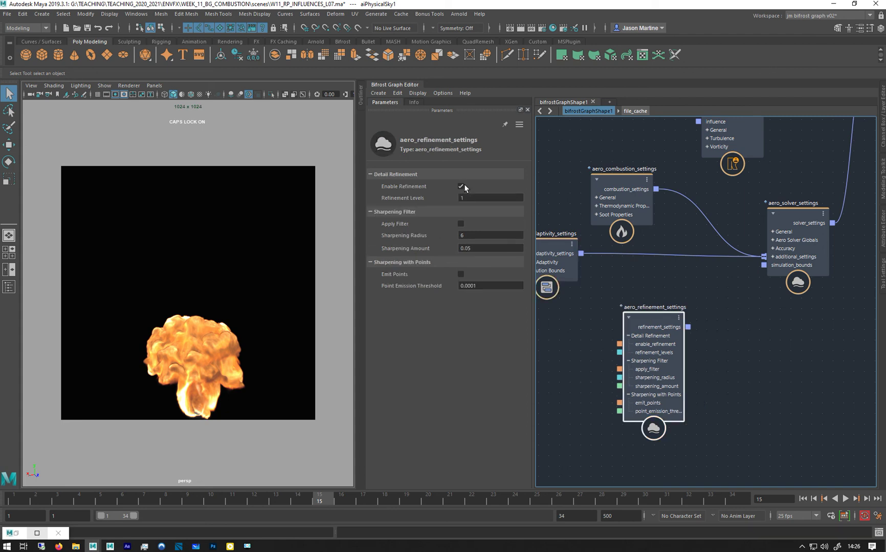
left_click(540, 245)
left_click(461, 186)
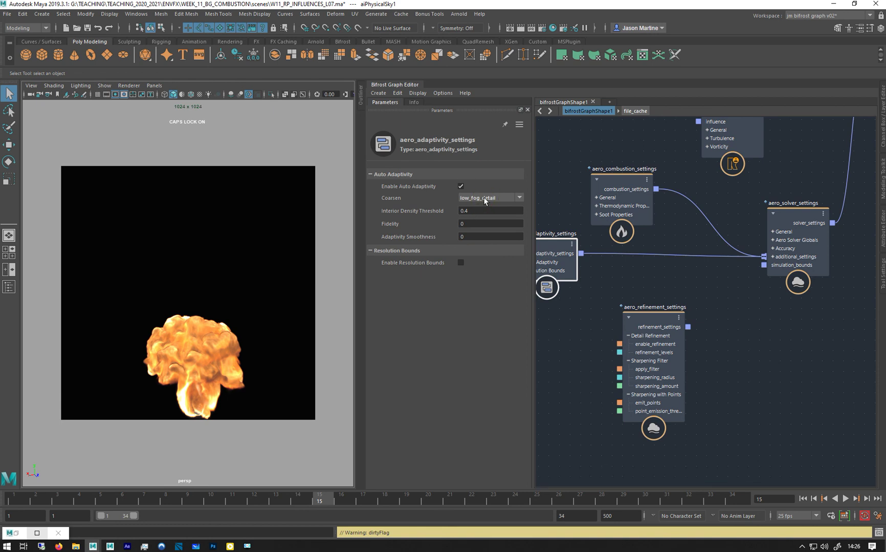
left_click(483, 198)
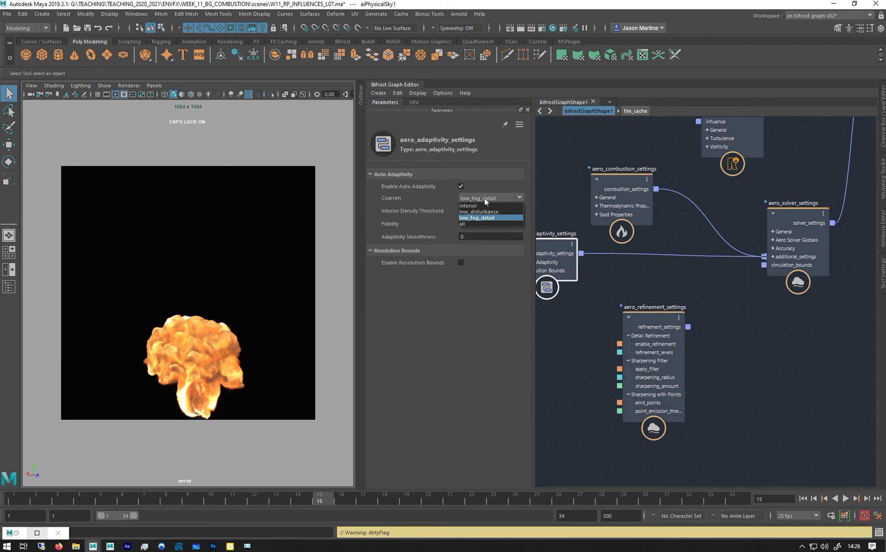
left_click(482, 208)
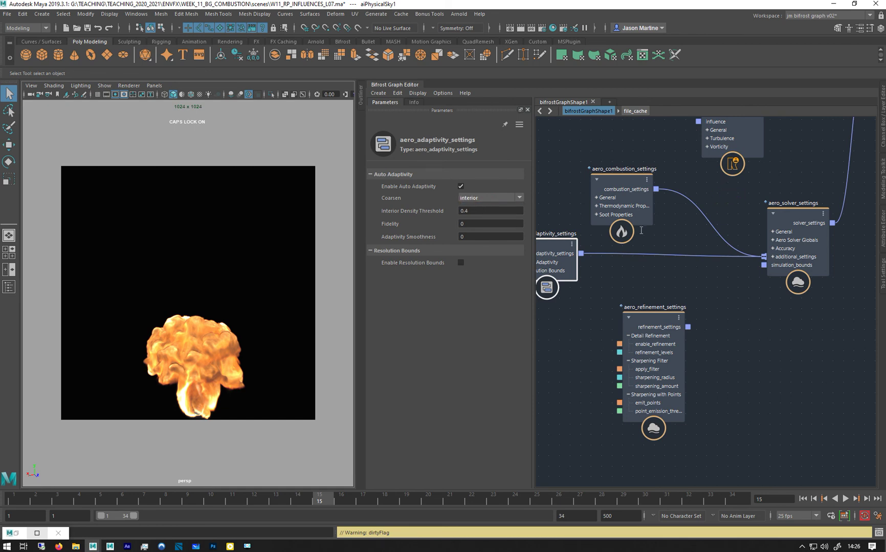
Replace the REF tag in the file_cache filename with ADP
middle_click_drag(710, 221, 619, 316)
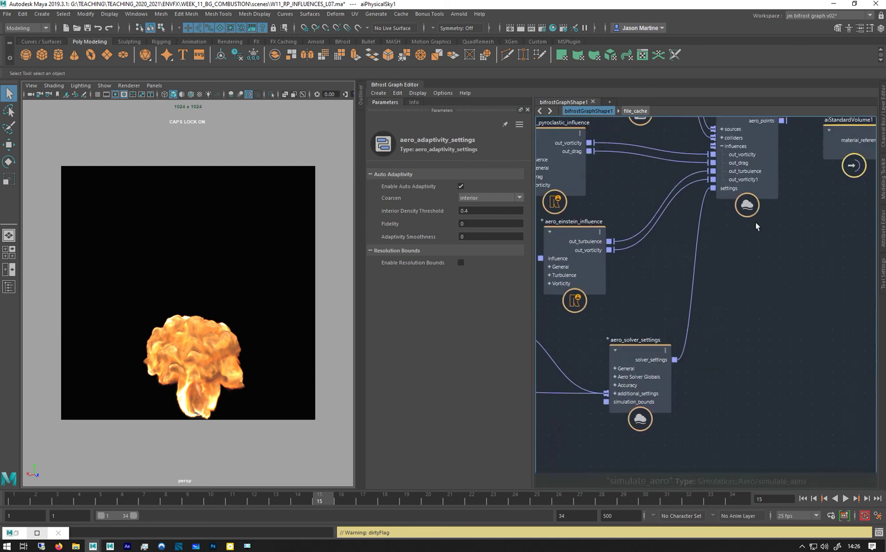
middle_click_drag(798, 199, 656, 278)
middle_click_drag(731, 190, 728, 306)
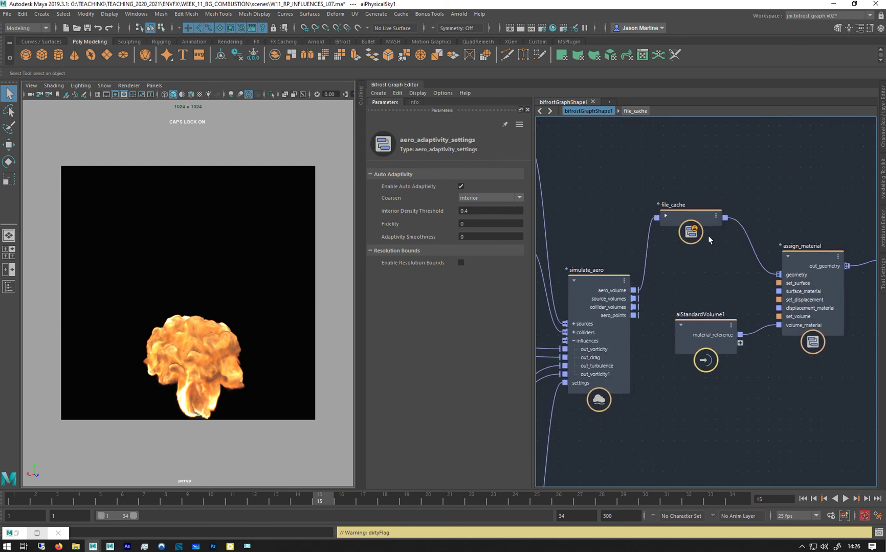
left_click(683, 217)
left_click_drag(475, 201, 483, 201)
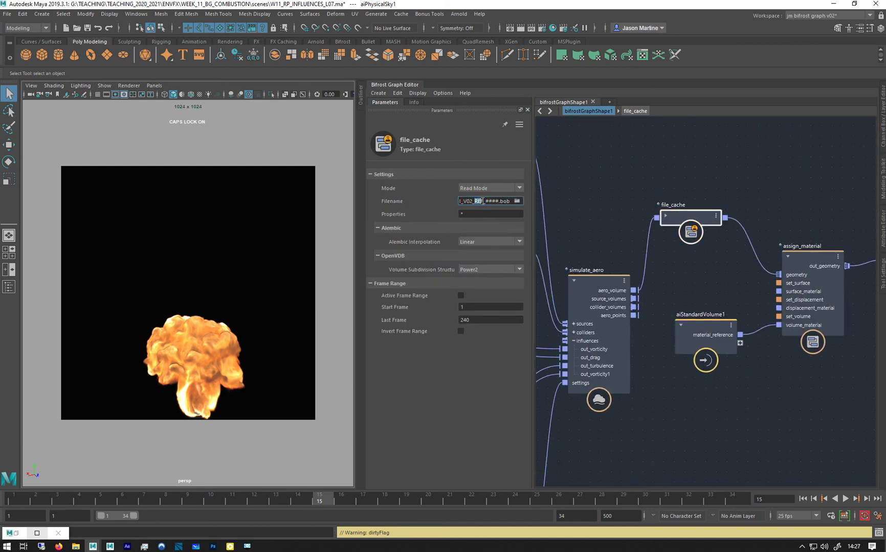
type("ADP")
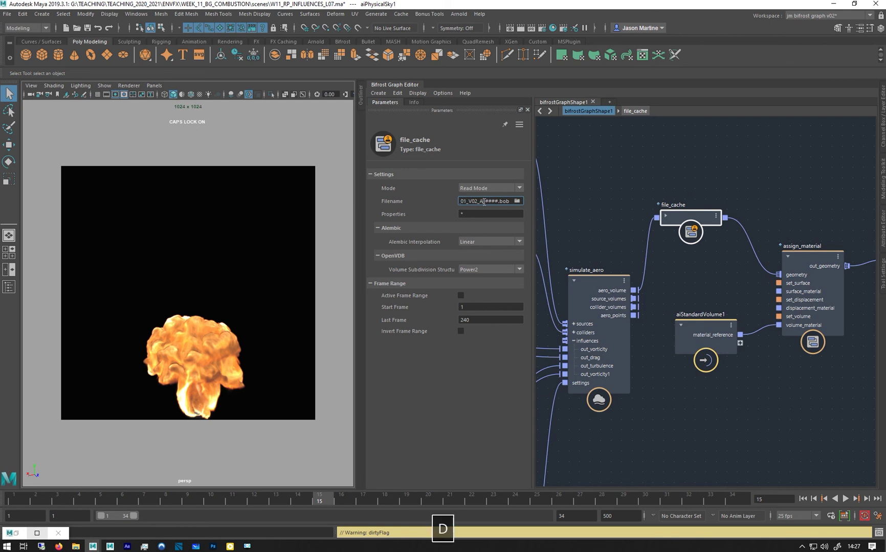
key("Return")
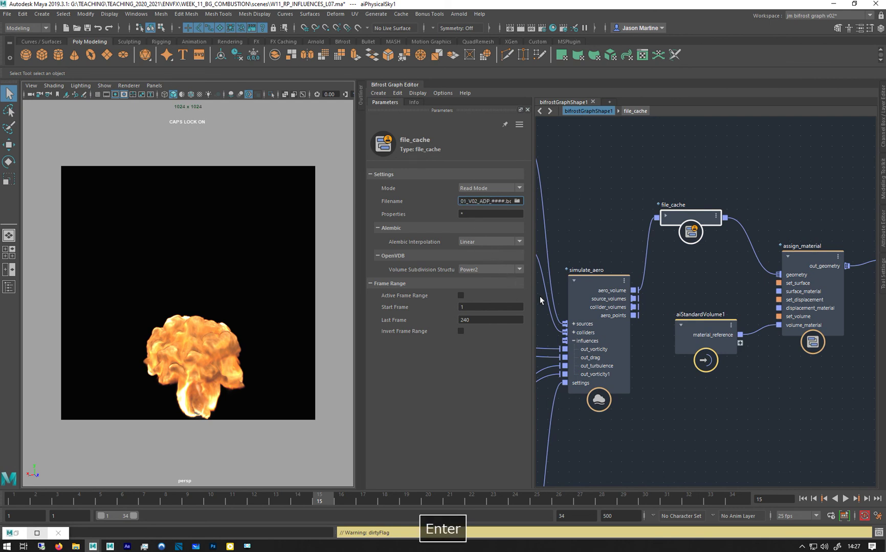
left_click(539, 110)
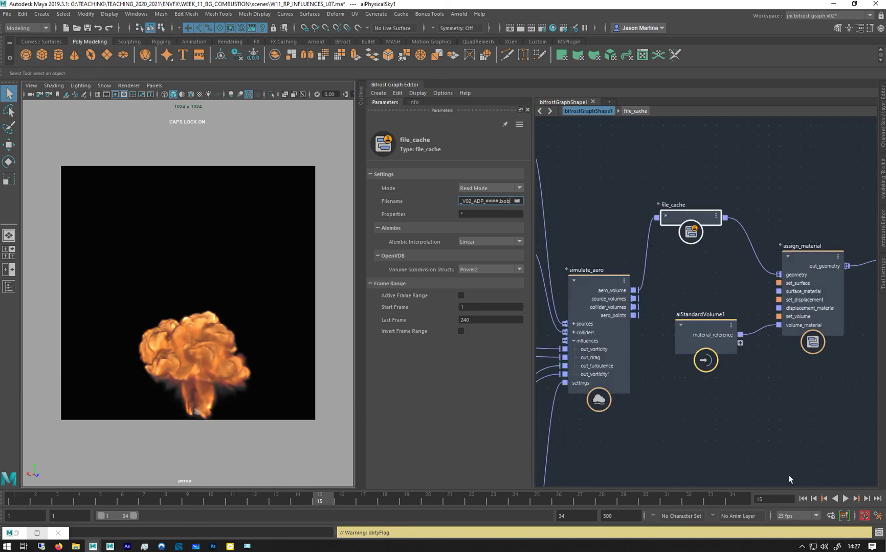
Return to frame 1, set file_cache to Write Mode and play the timeline to write the adaptivity cache
left_click(803, 499)
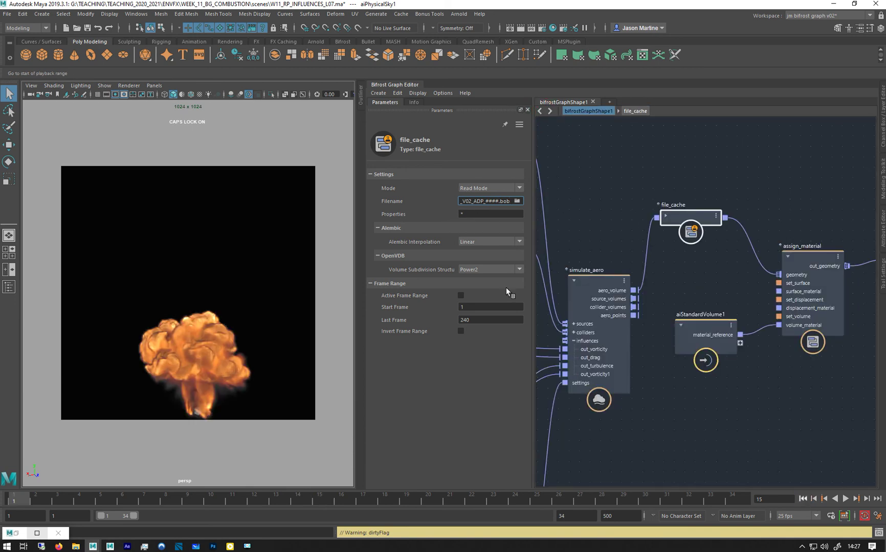
left_click(803, 499)
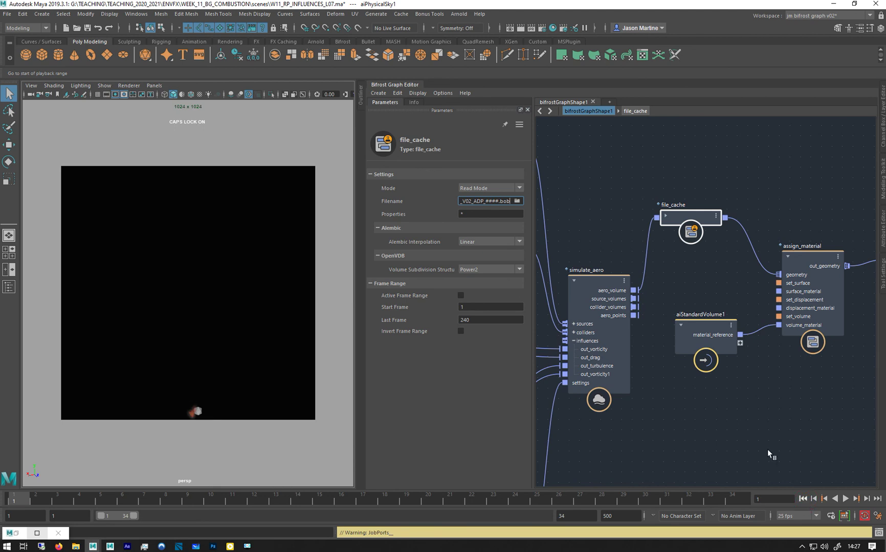
left_click(487, 187)
left_click(481, 209)
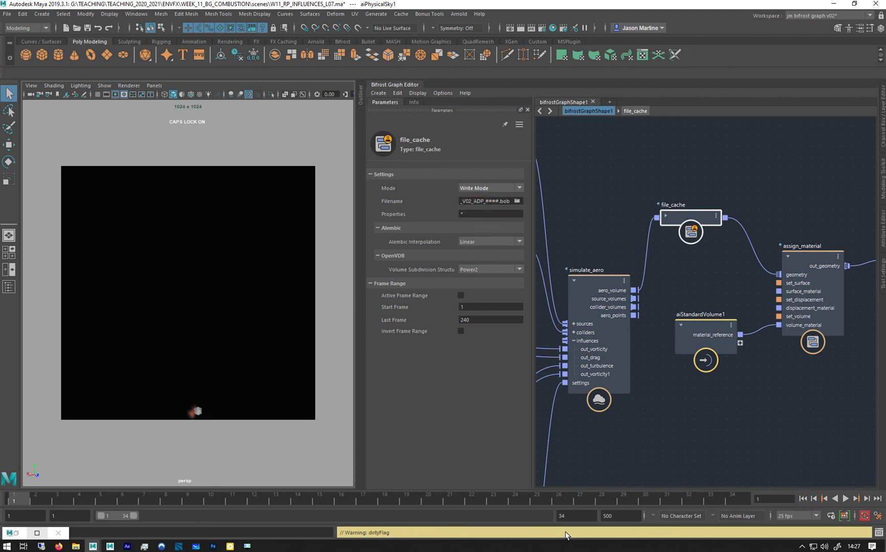
left_click(846, 502)
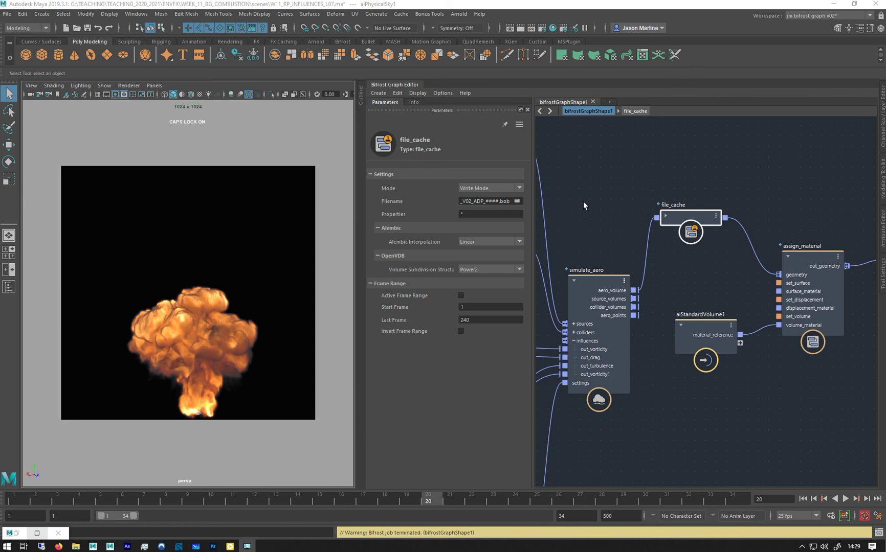
Check the parameters of the aero_adaptivity_settings node used for the new cache
middle_click_drag(586, 208, 820, 146, "alt")
middle_click_drag(577, 339, 702, 133, "alt")
left_click(596, 308)
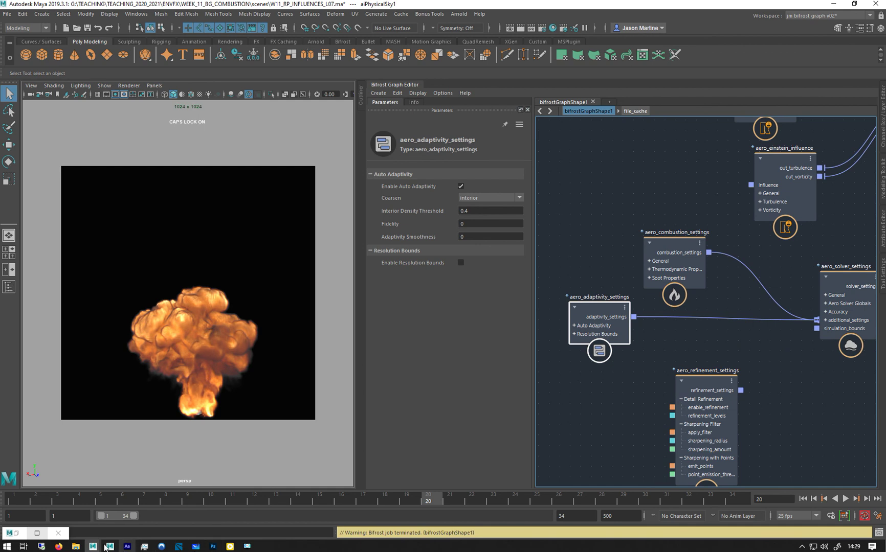
Switch to the BOB folder in File Explorer and compare the frame 0010 cache sizes of V02_ADP and plain V02
mouse_move(76, 548)
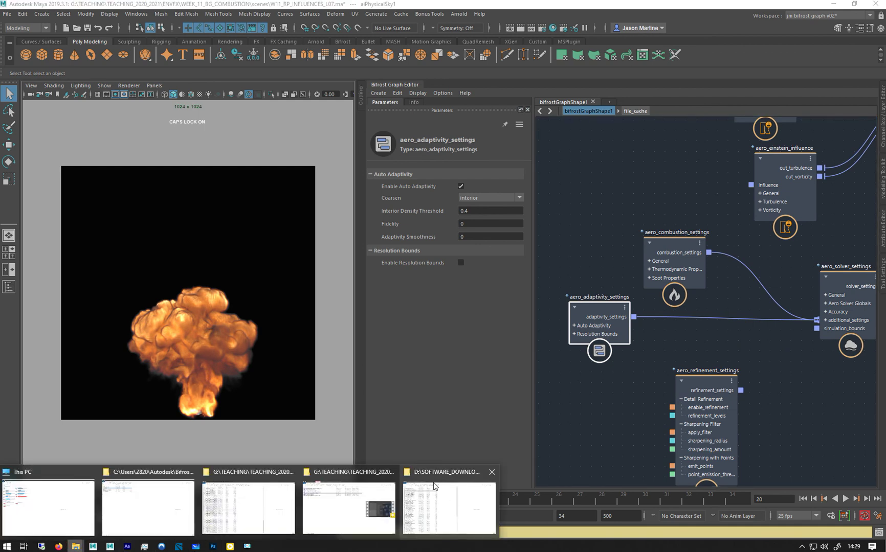
left_click(245, 474)
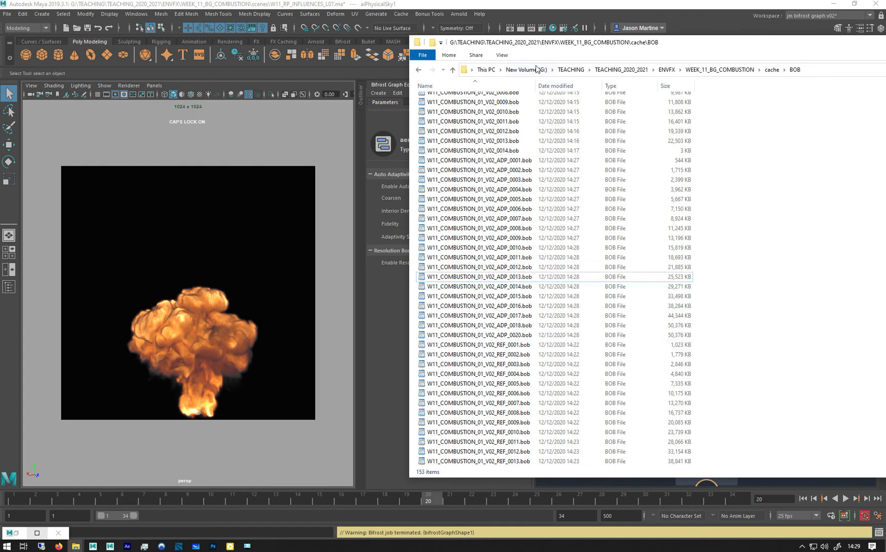
left_click_drag(552, 49, 532, 42)
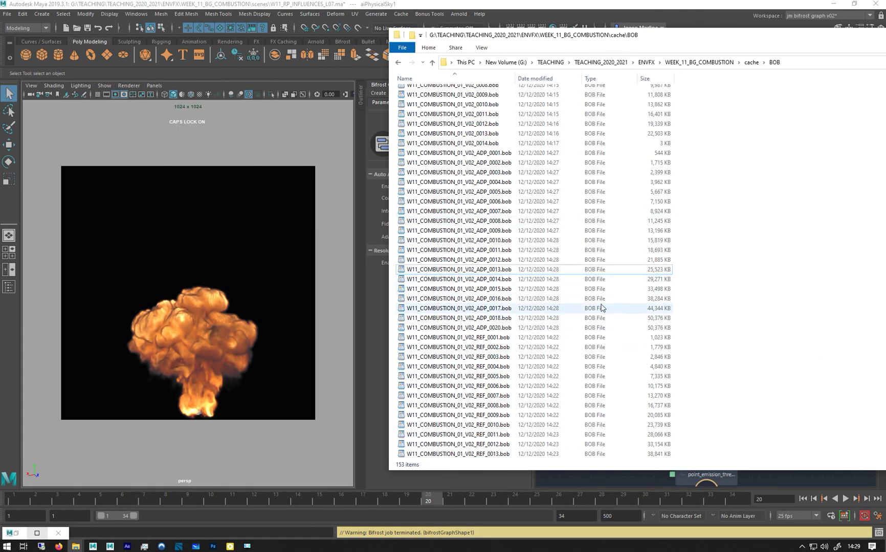
left_click(484, 241)
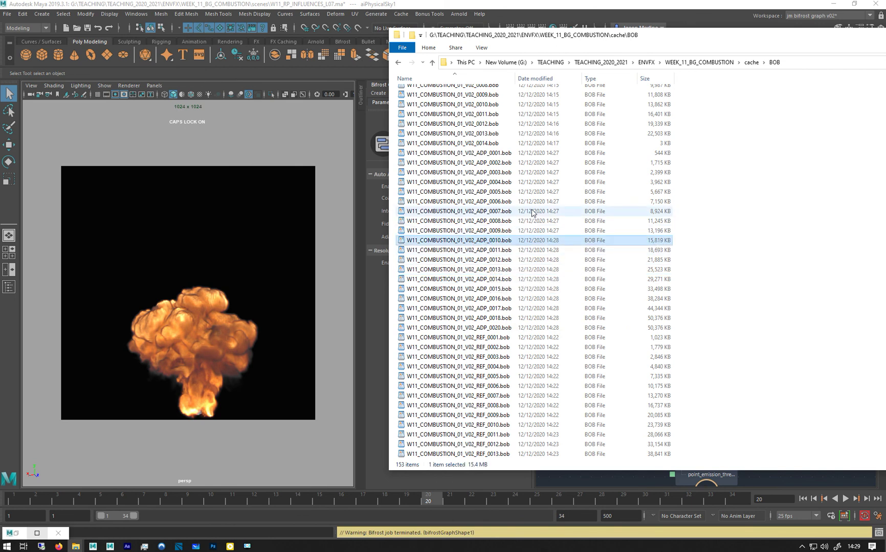
scroll(532, 215, "up", 3)
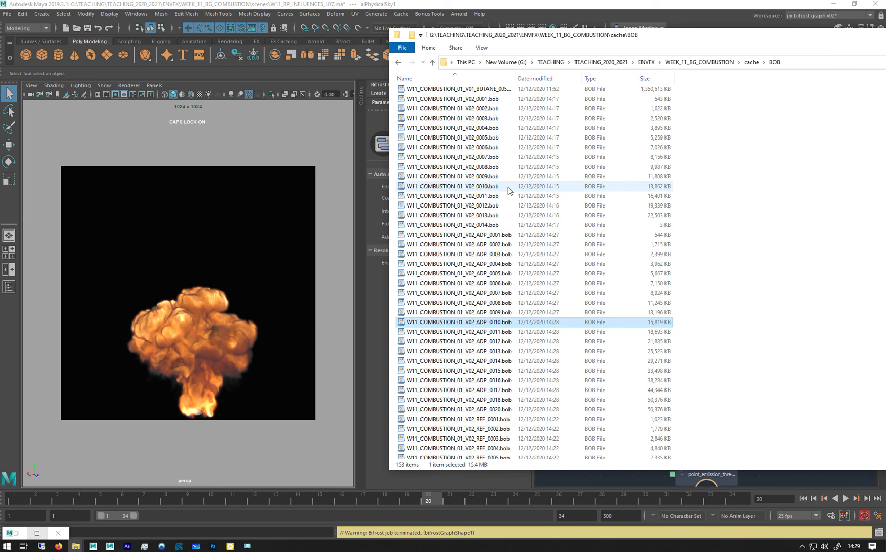
left_click(650, 189)
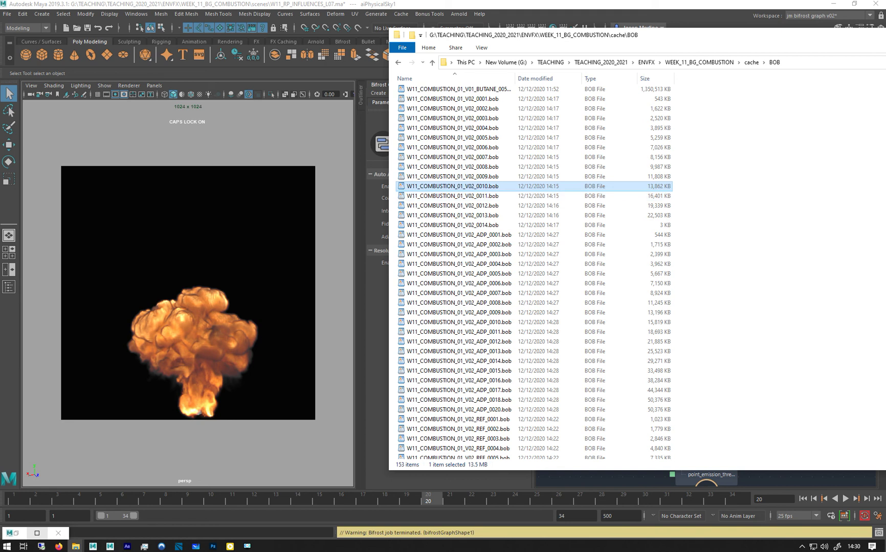
left_click_drag(885, 200, 688, 210)
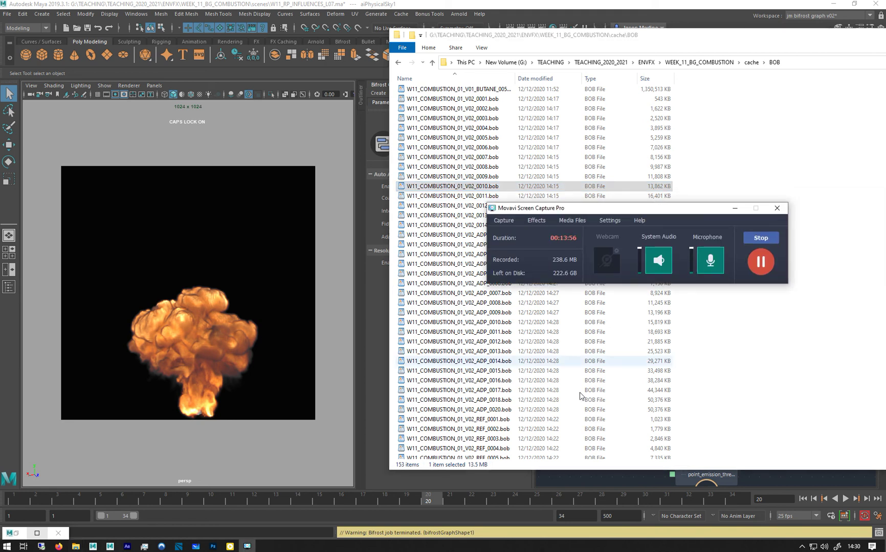